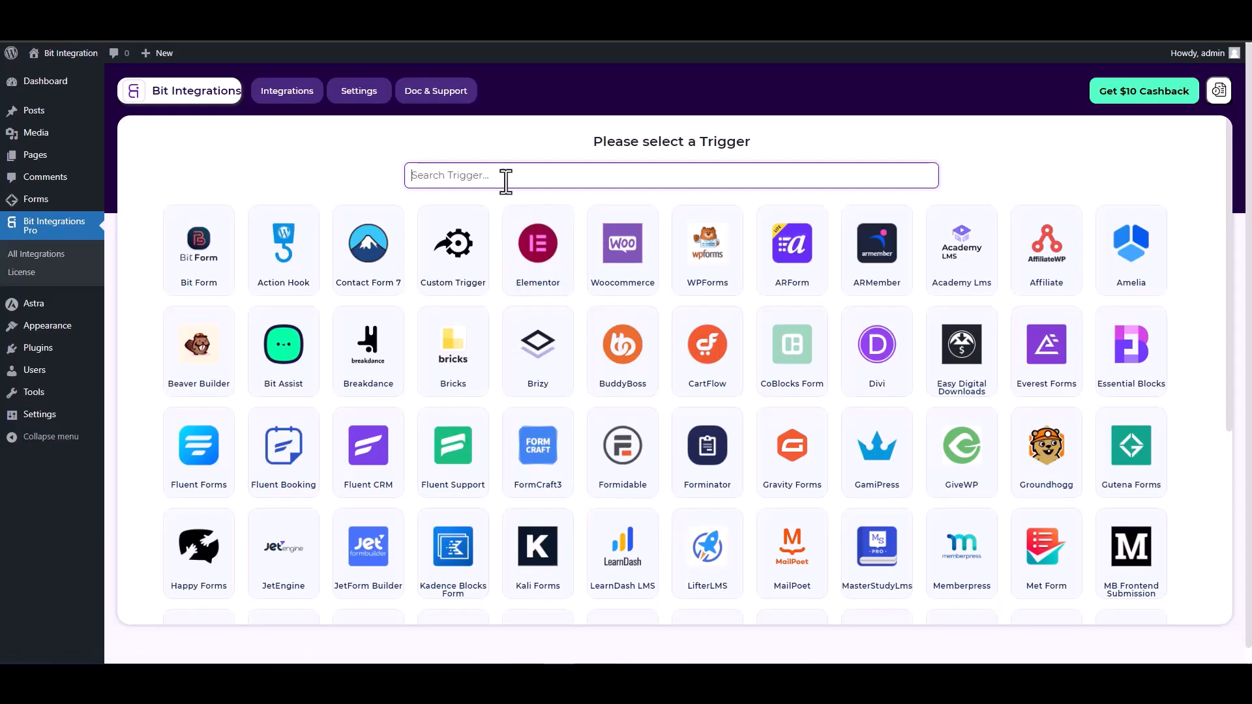
Find Gutena Forms among the triggers, select it and start fetching its form data
type("gun")
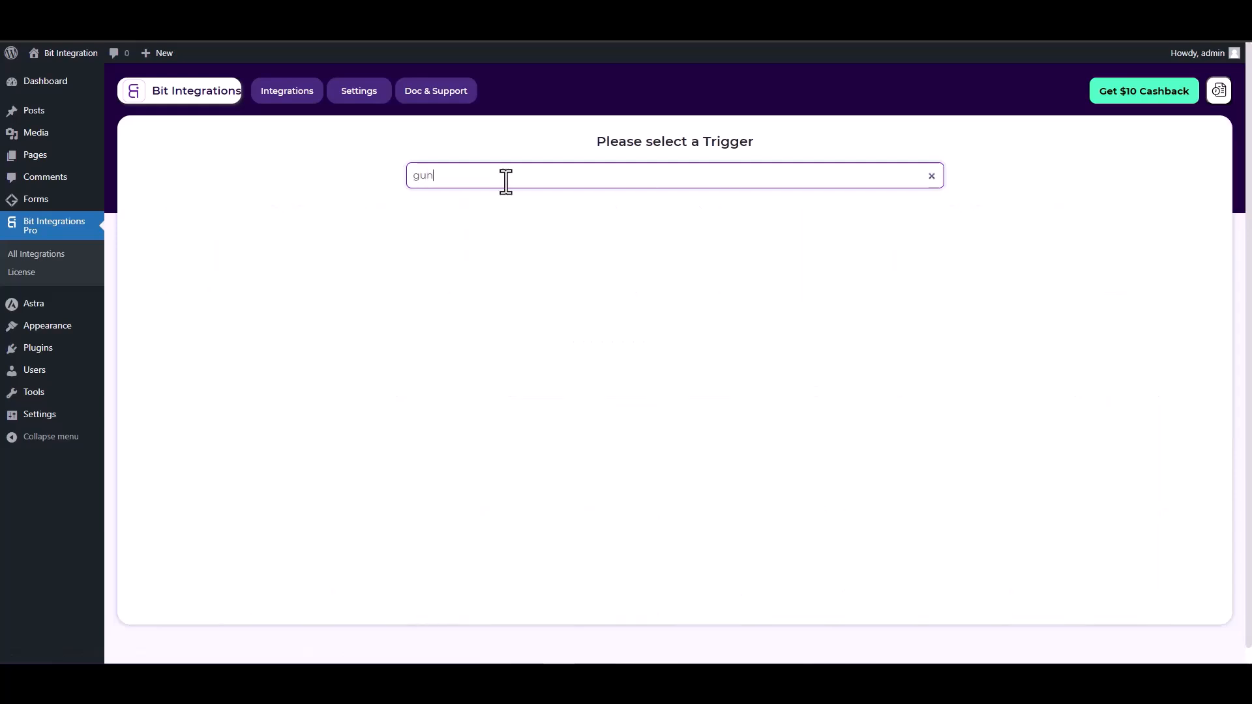
key("BackSpace")
type("t")
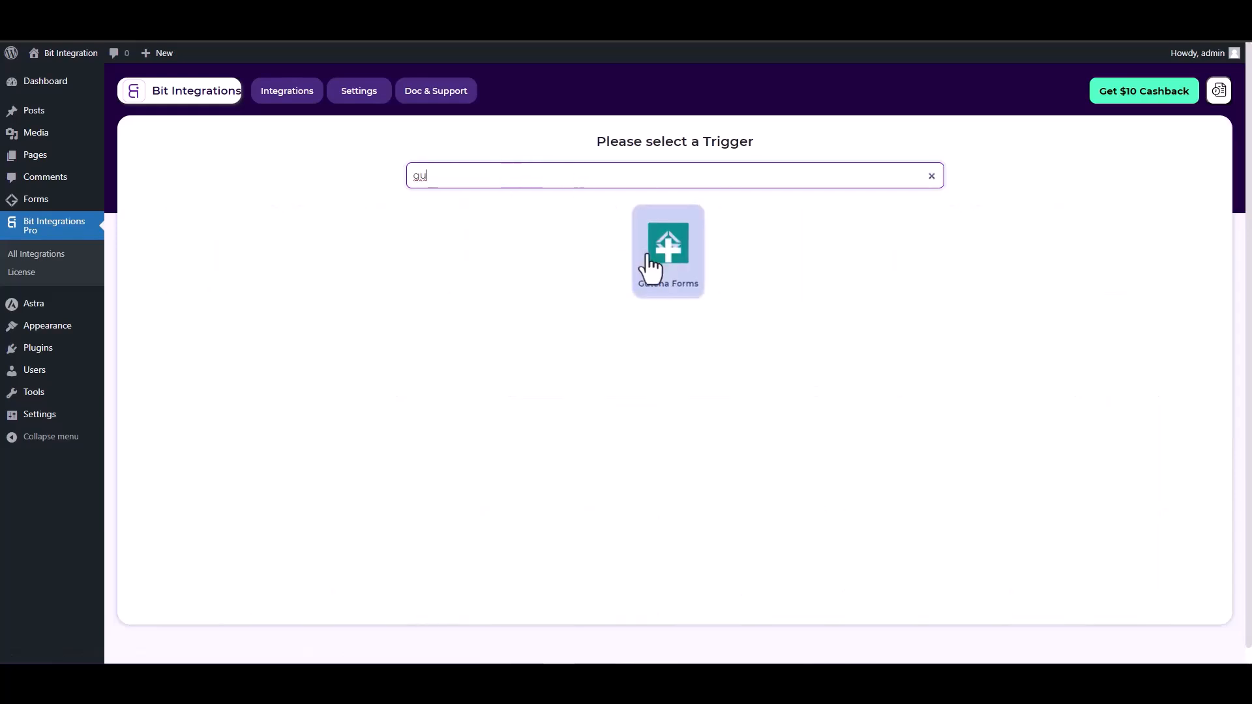
left_click(657, 267)
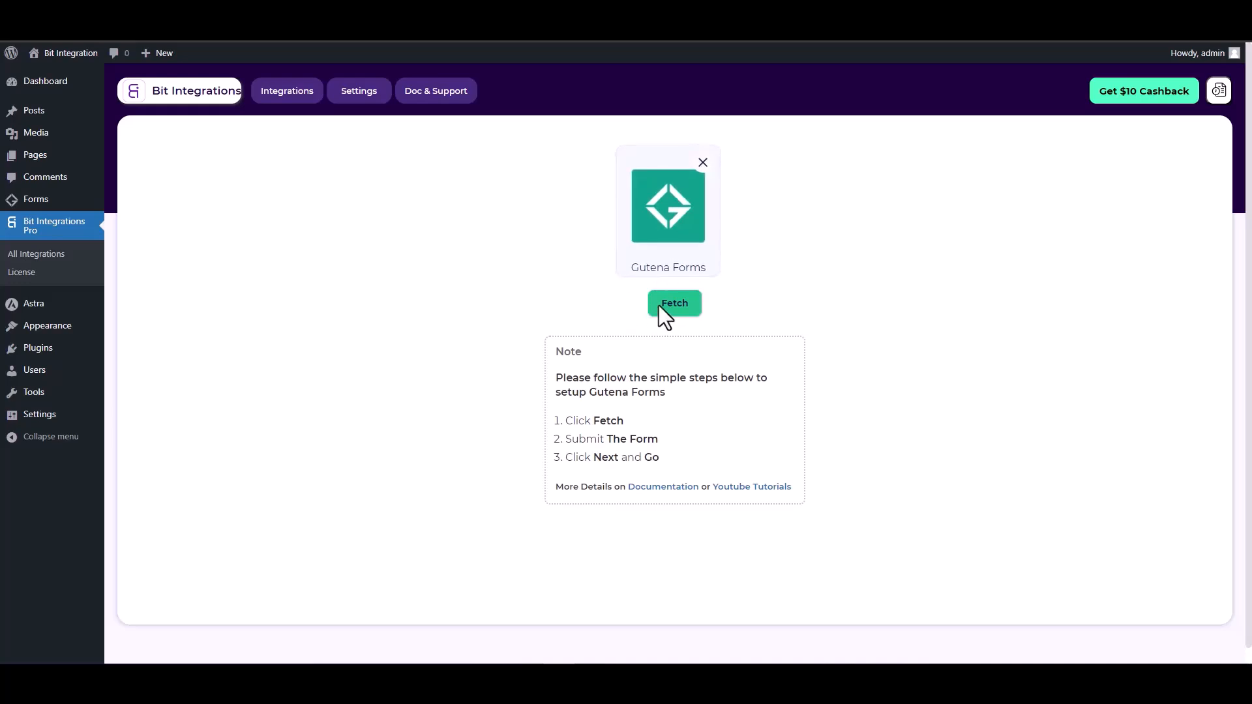
left_click(679, 306)
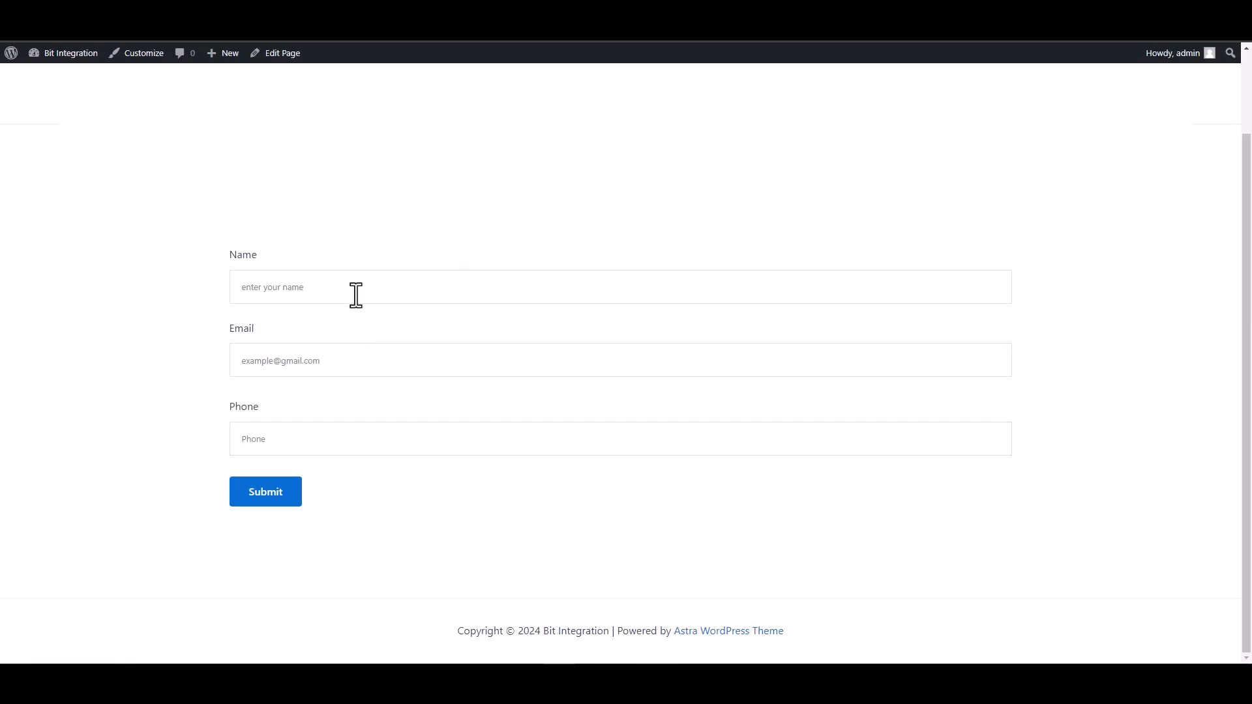
Fill in the web form with the name "test", a sample email address and a phone number, and submit it
left_click(356, 293)
type("test")
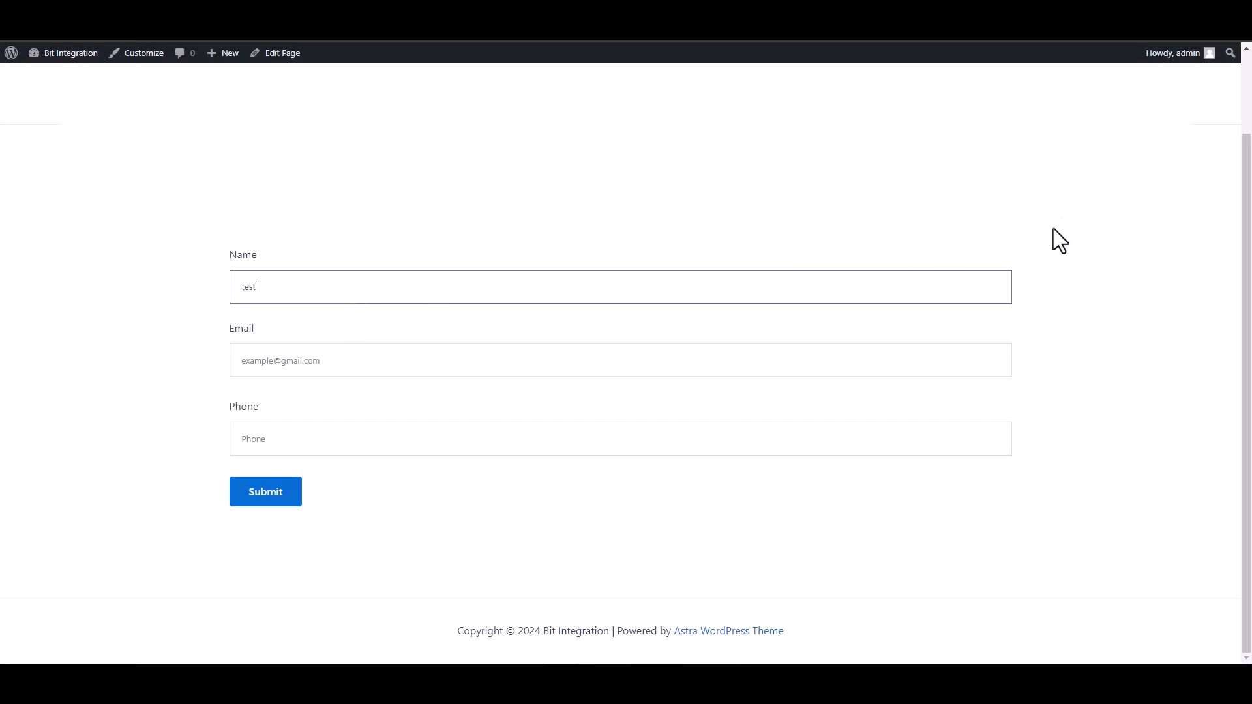
left_click(992, 361)
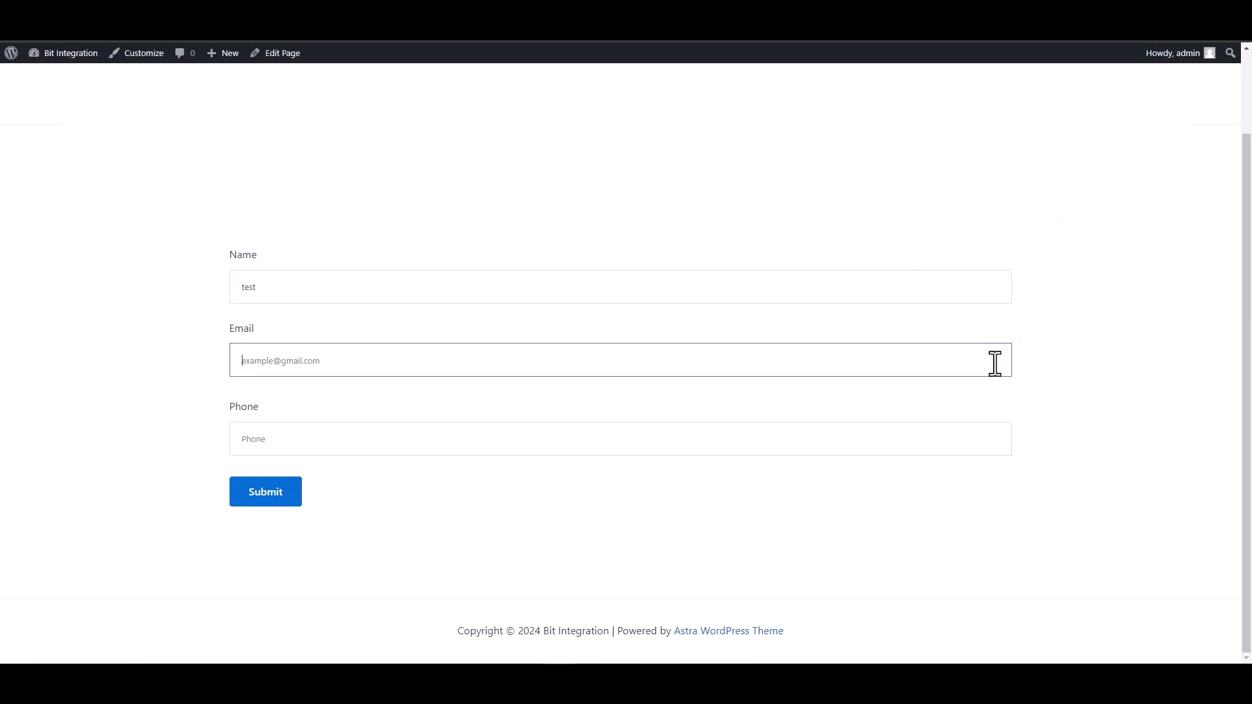
type("test")
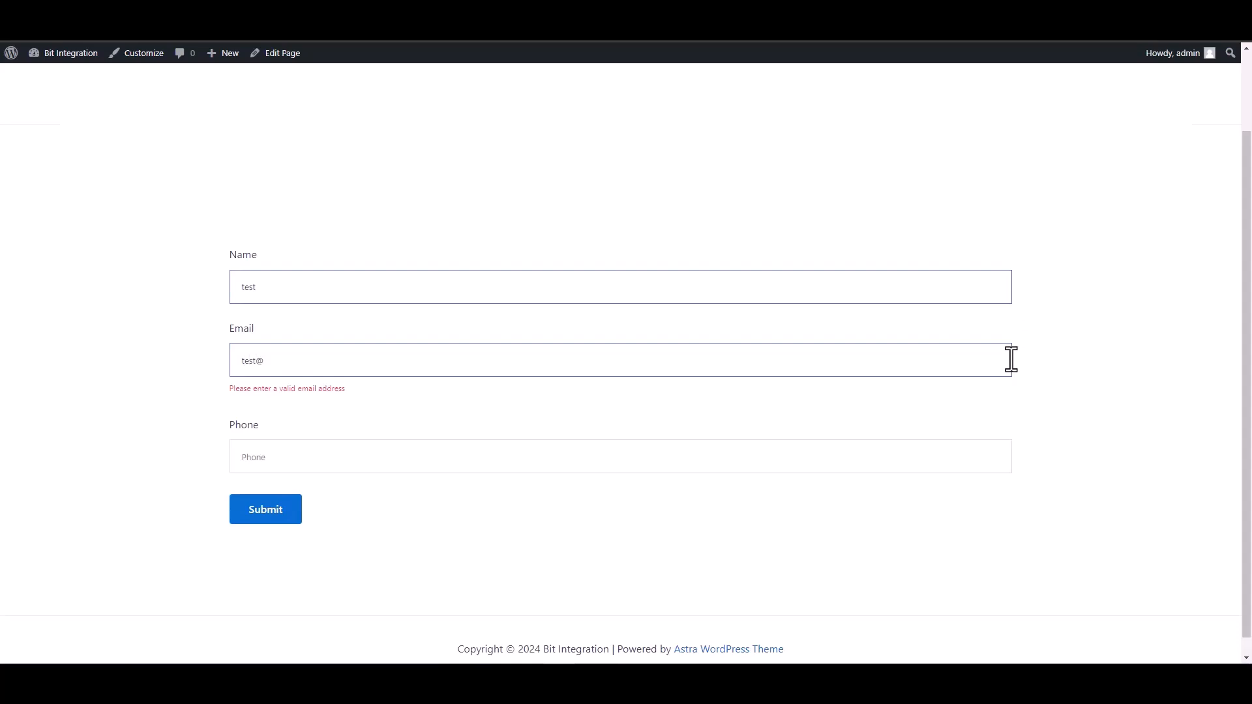
type("@test.com")
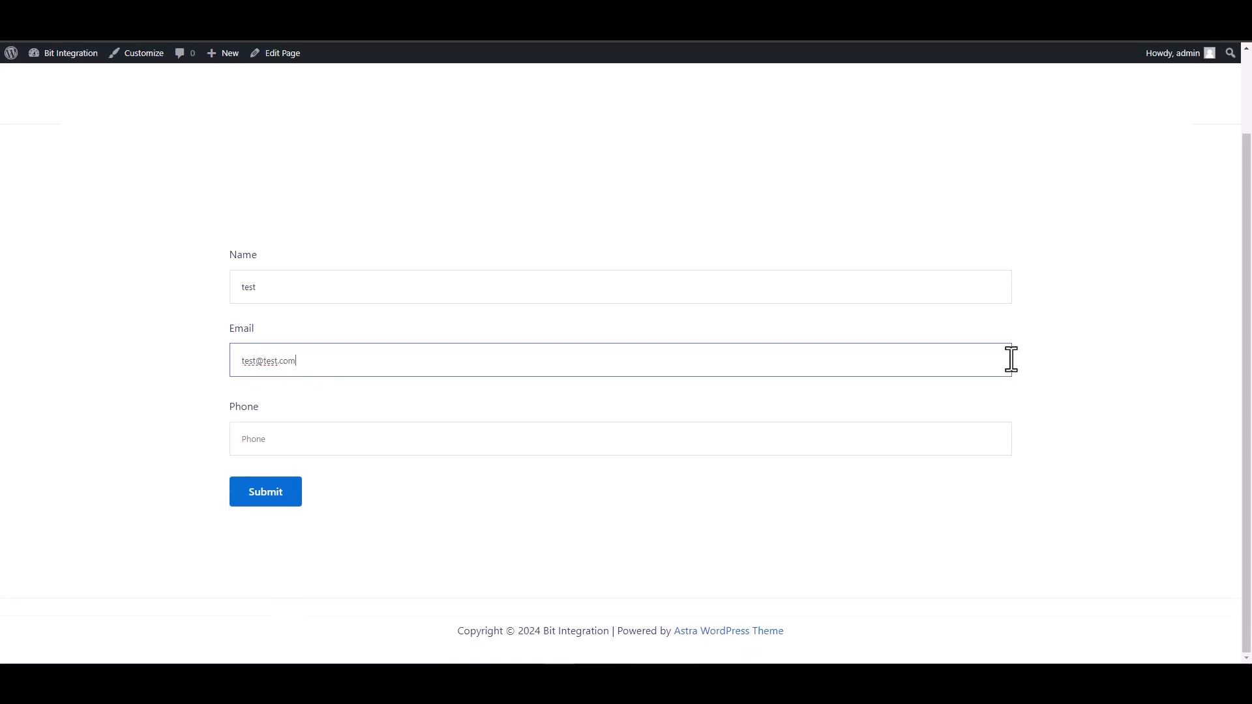
left_click(953, 441)
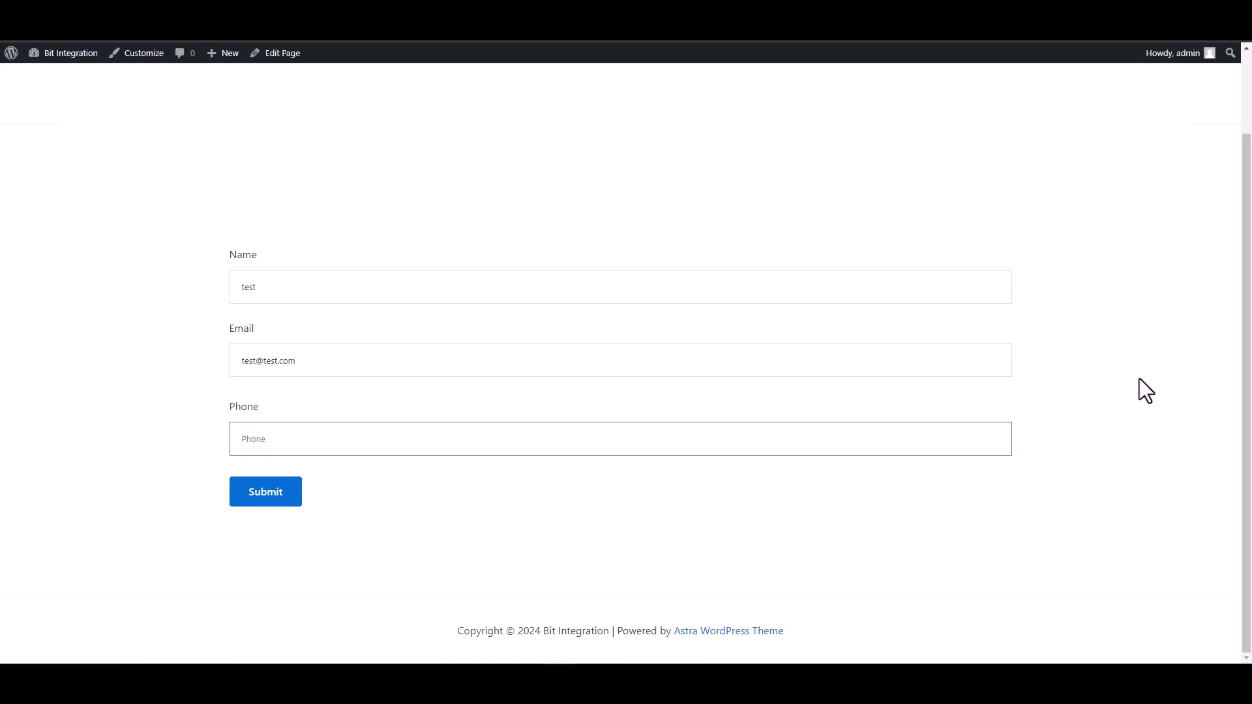
type("134")
key("BackSpace")
key("BackSpace")
key("BackSpace")
type("12")
left_click(261, 496)
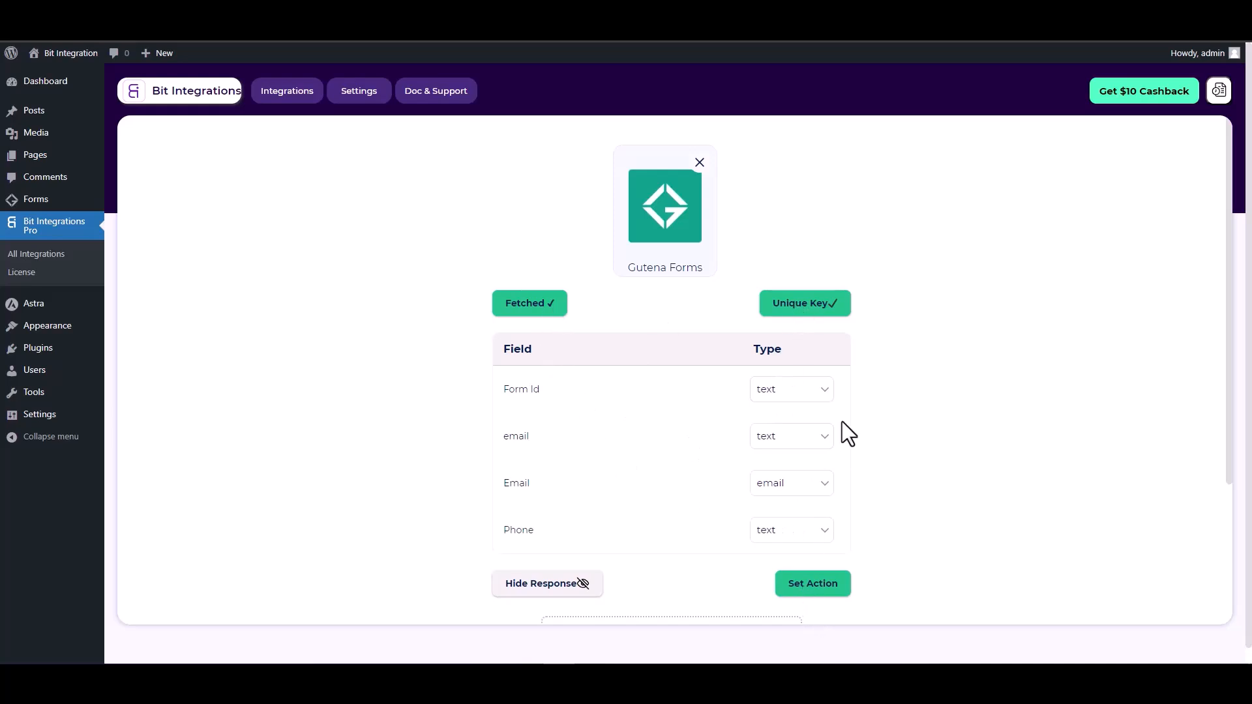
Proceed to setting the action, search the actions for "wp" and choose WPWebhooks
scroll(843, 424, "down", 1)
left_click(815, 519)
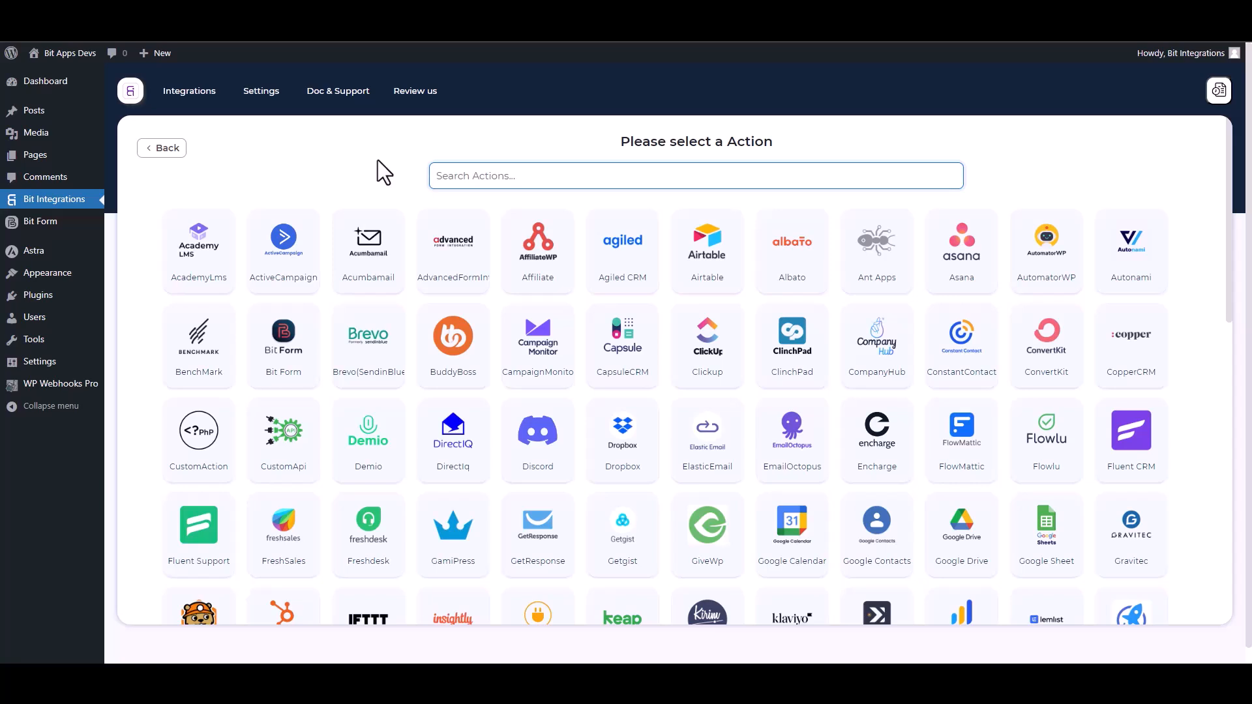
type("wp")
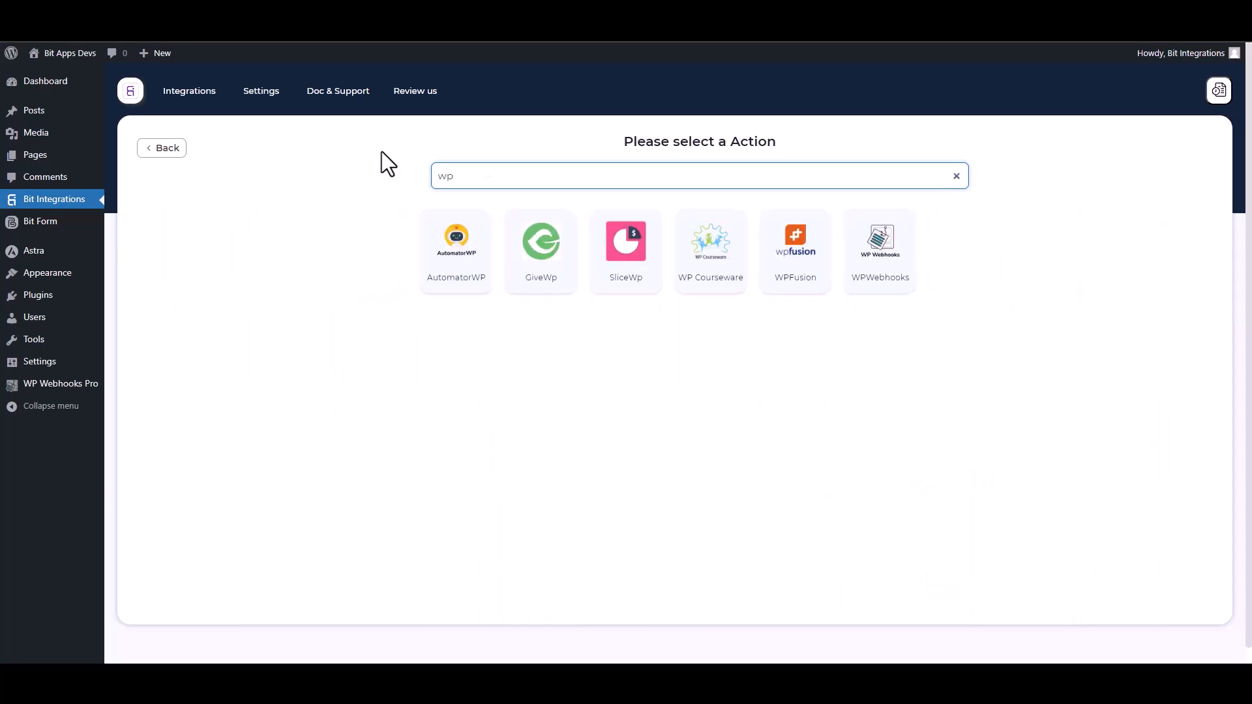
left_click(891, 283)
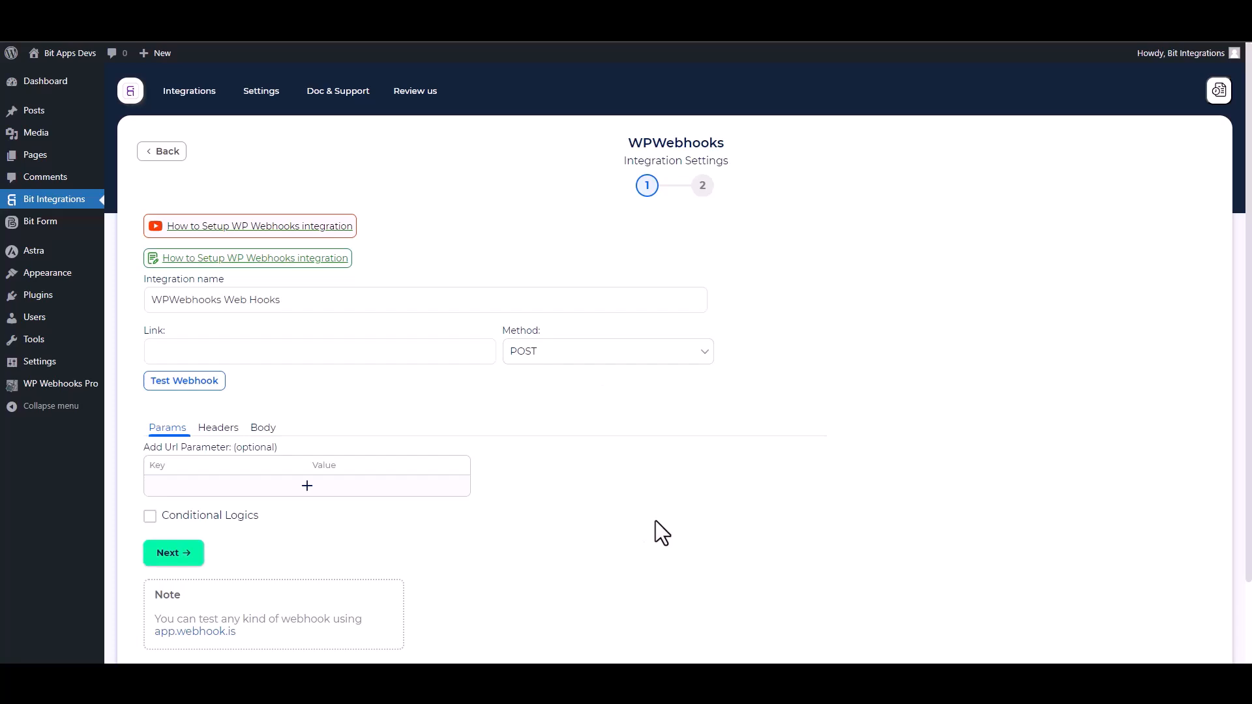
Create a flow named "Bit Integrations" in the WP Webhooks Pro automations
left_click(61, 384)
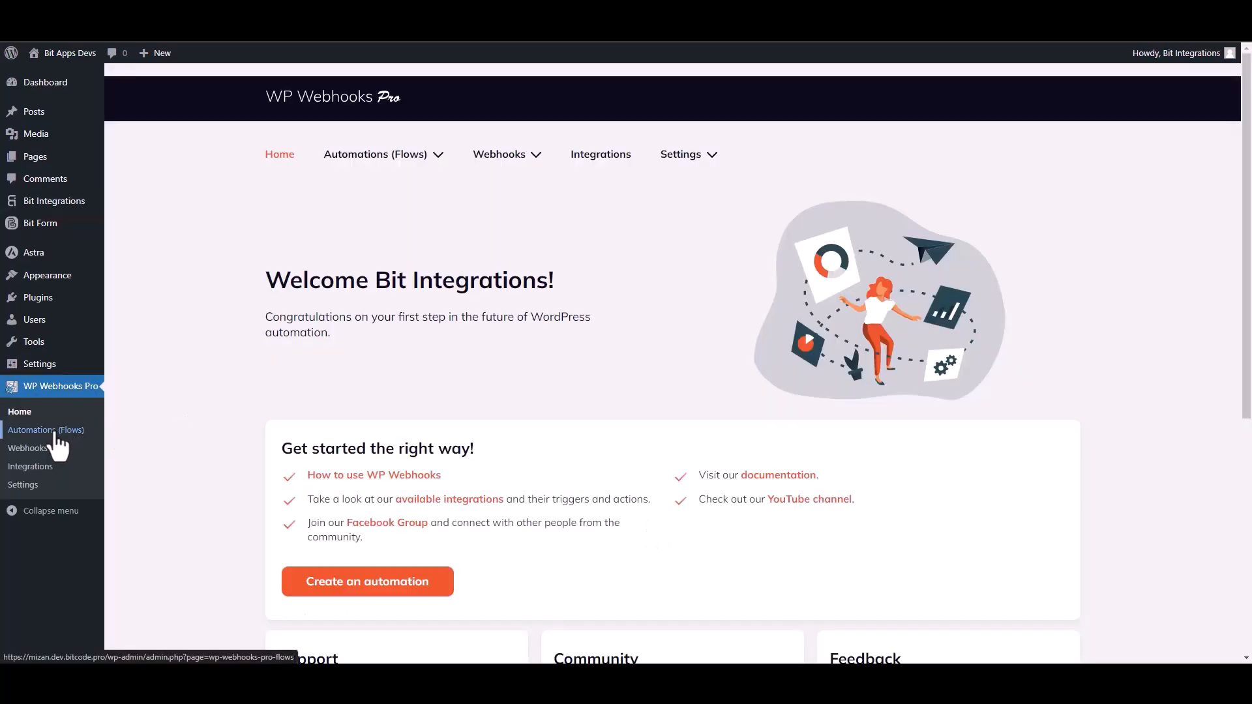
left_click(56, 432)
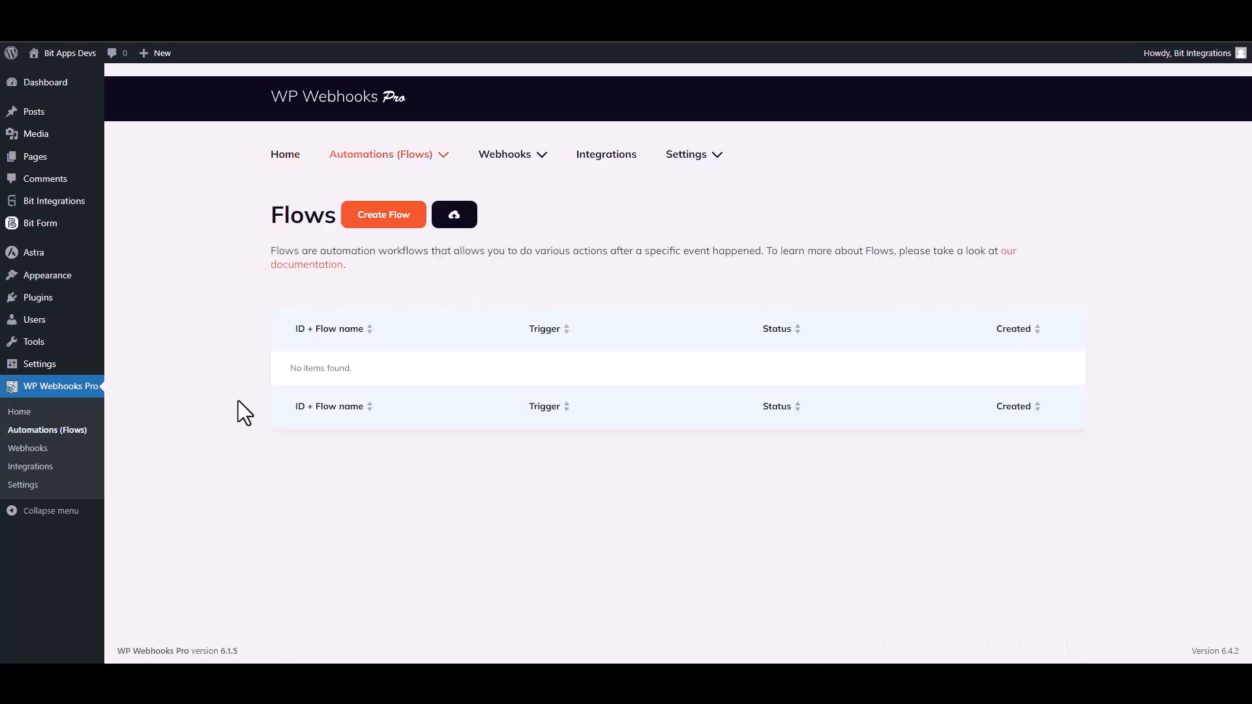
left_click(390, 220)
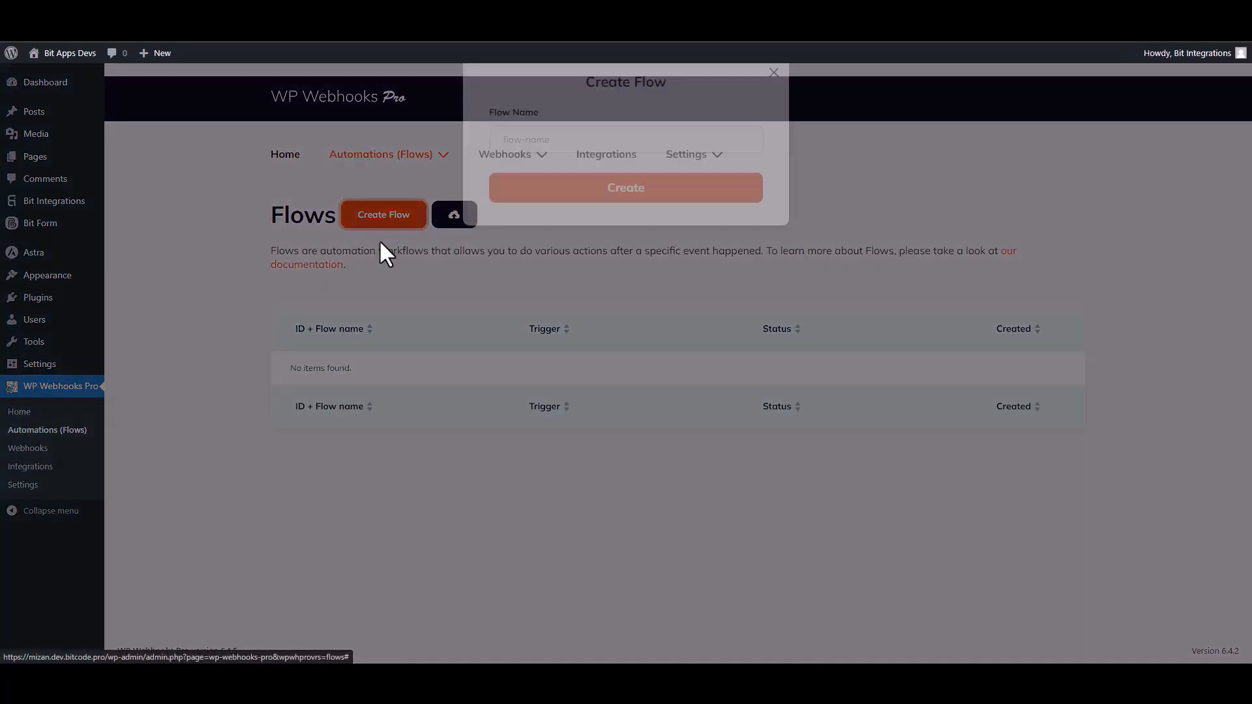
left_click(524, 163)
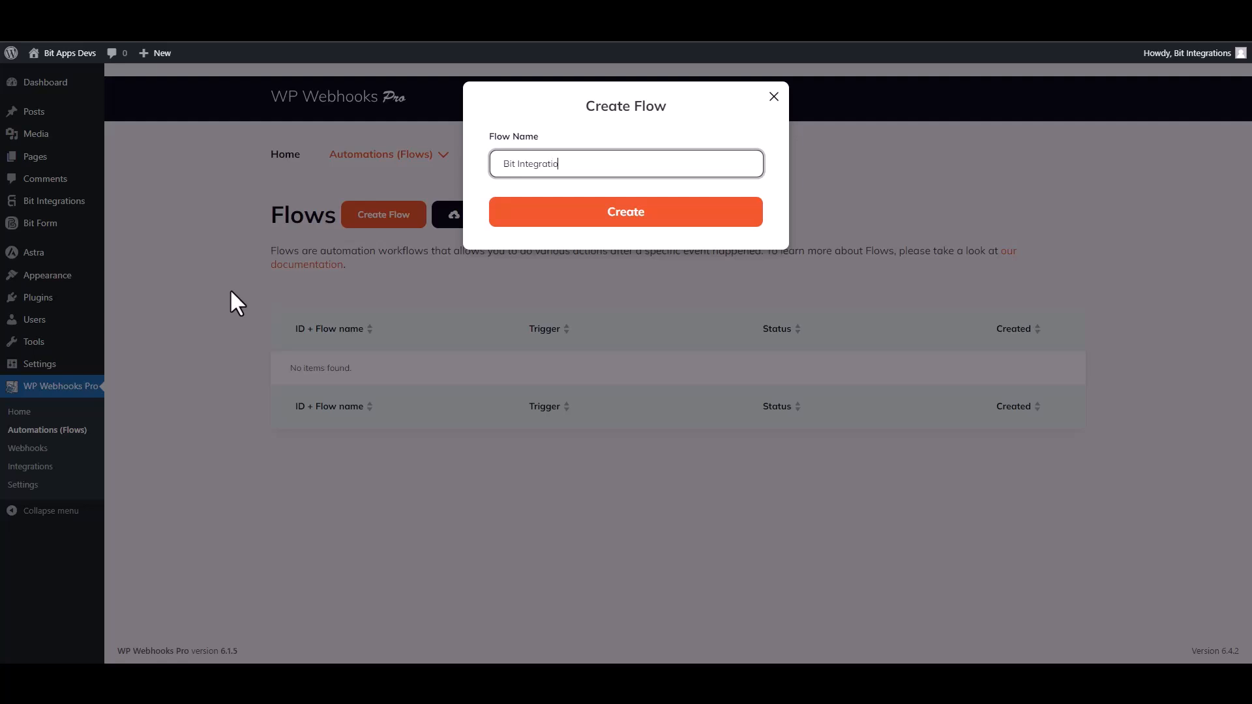
left_click(623, 229)
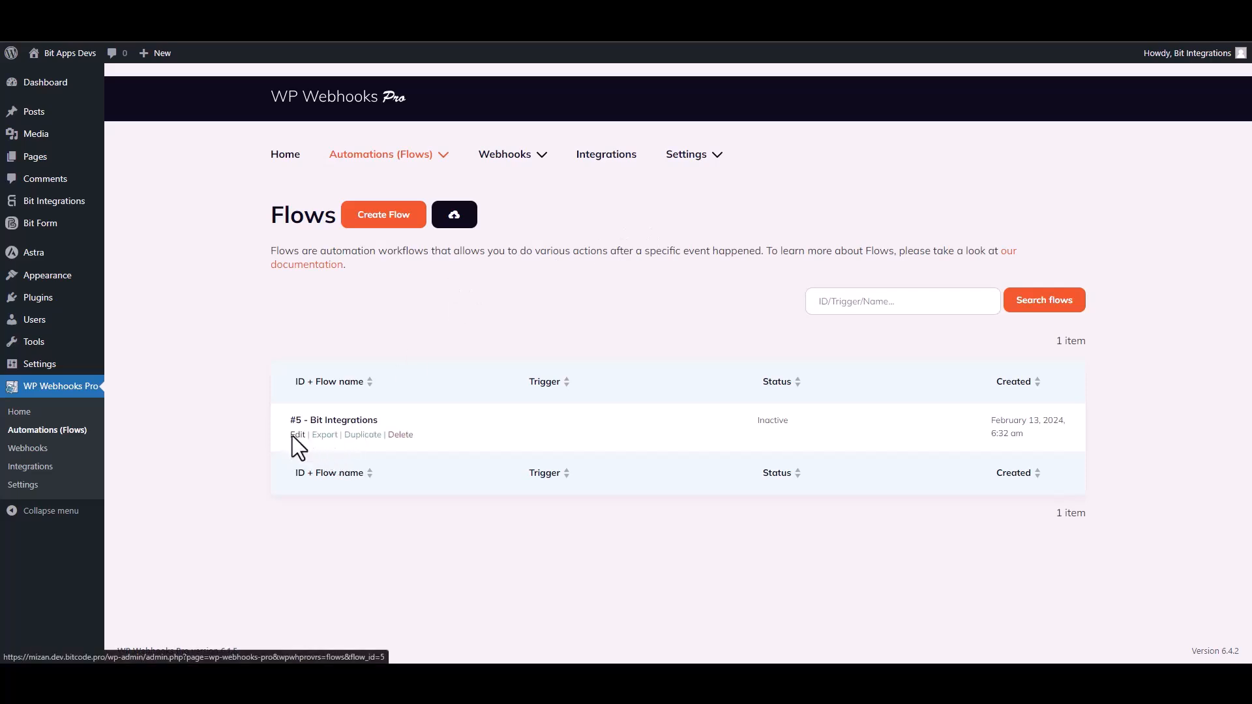
Edit the Bit Integrations flow and give it a Webhooks trigger that uses "HTTP request received"
left_click(298, 435)
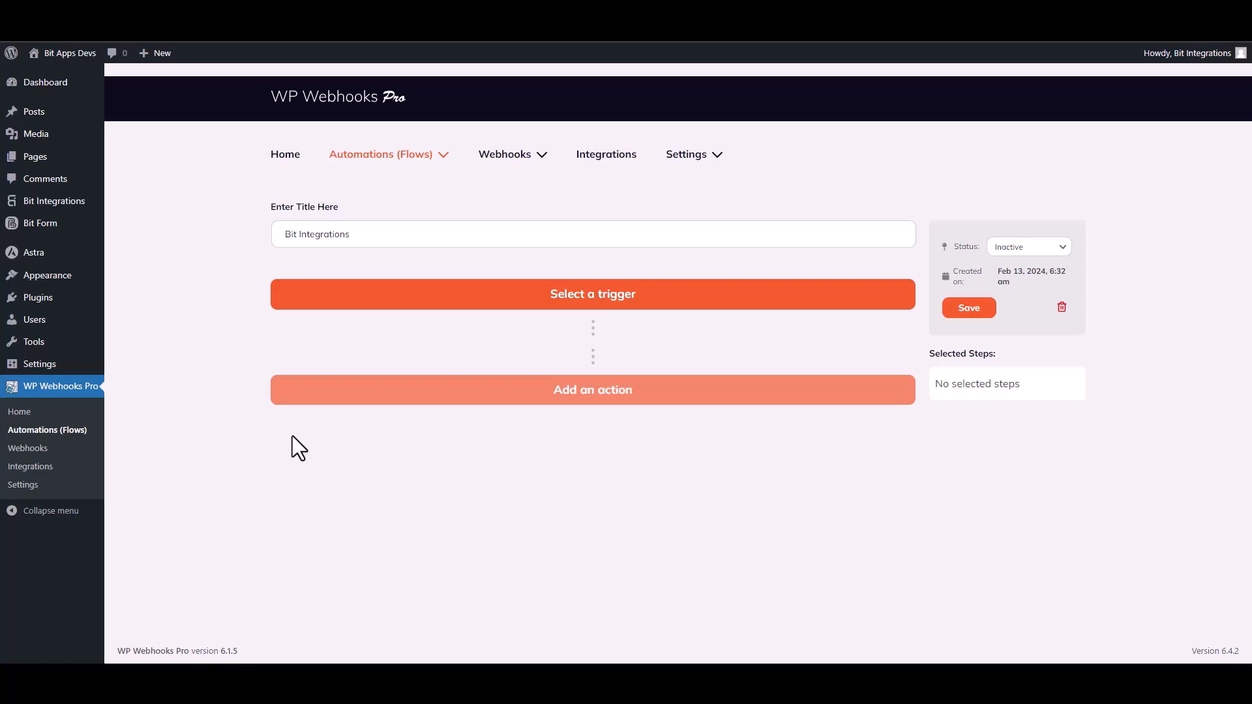
left_click(283, 305)
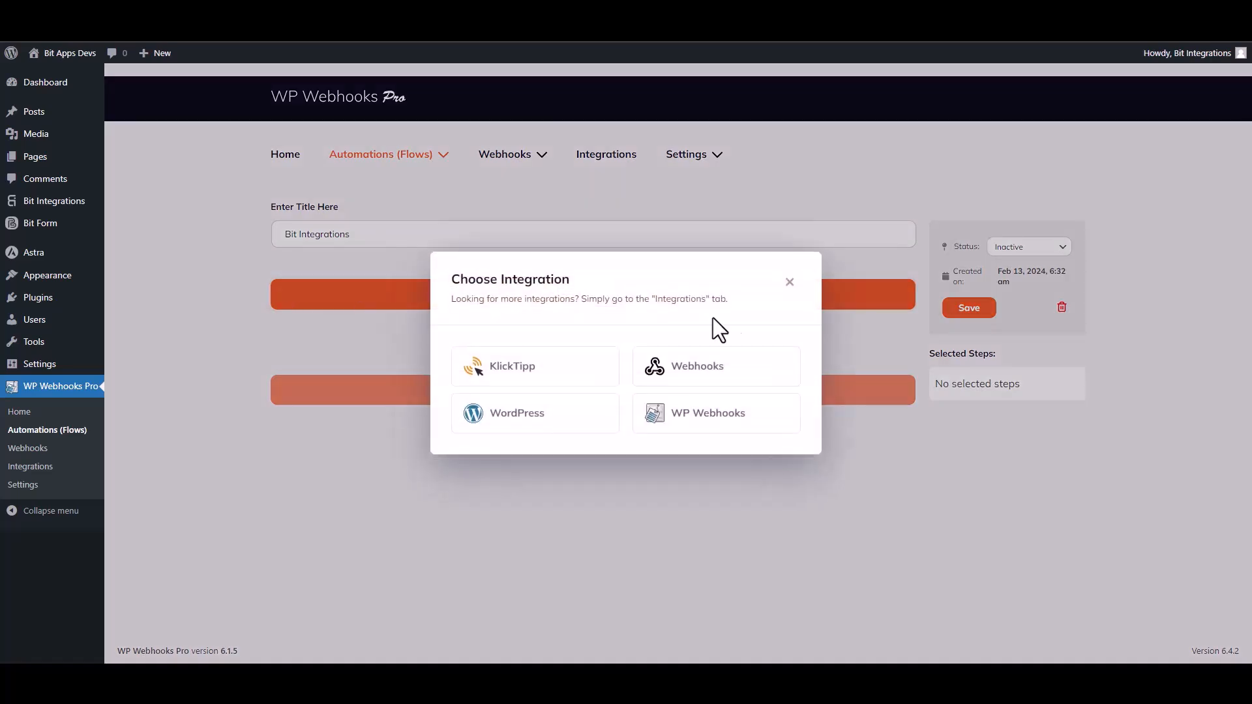
left_click(697, 368)
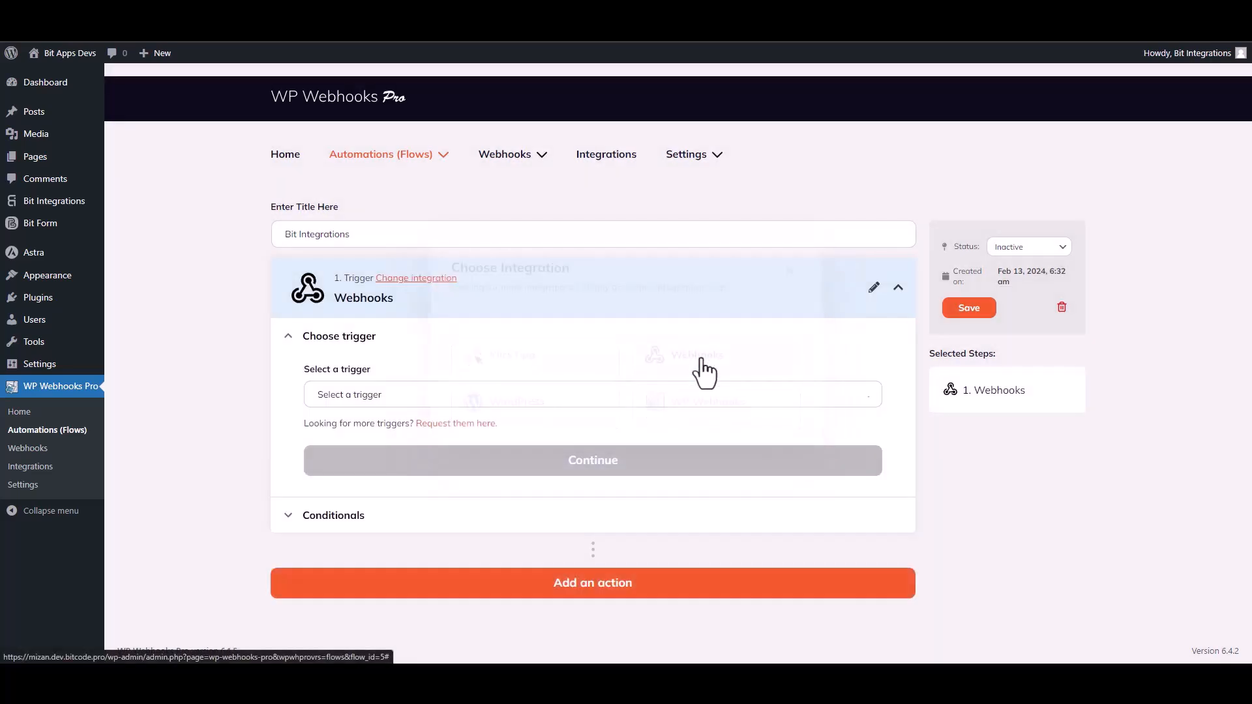
left_click(390, 398)
left_click(377, 467)
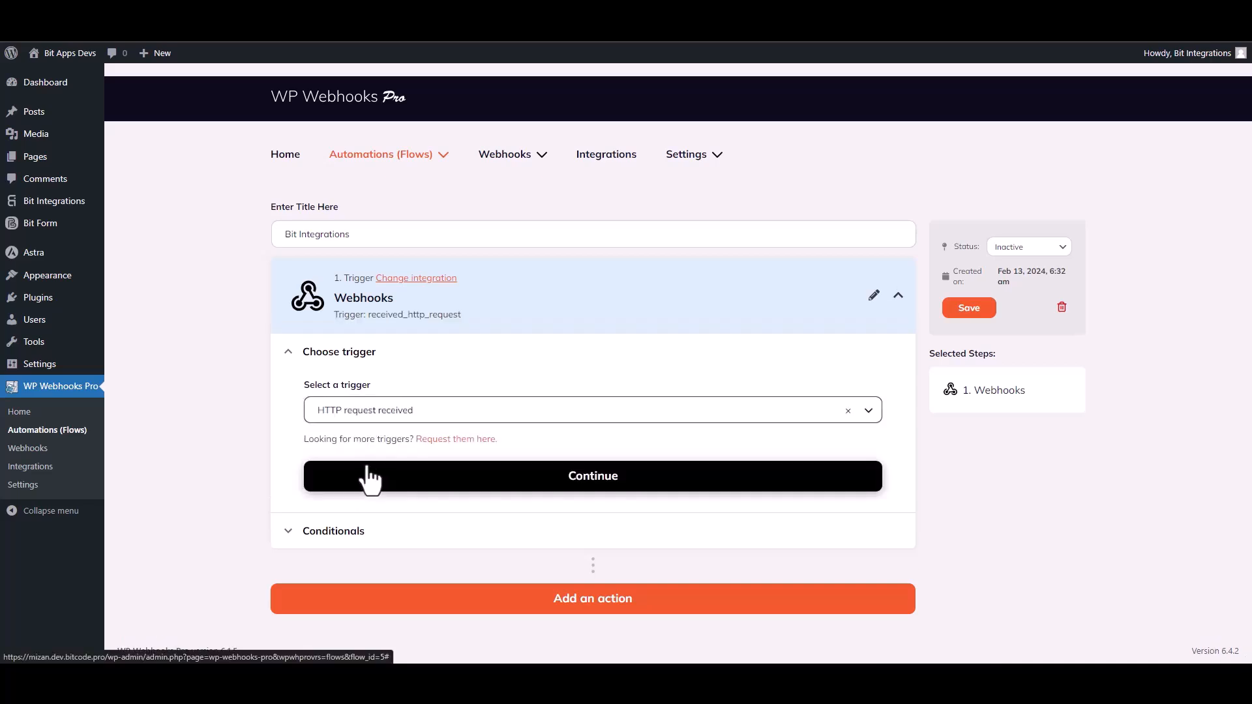
left_click(579, 479)
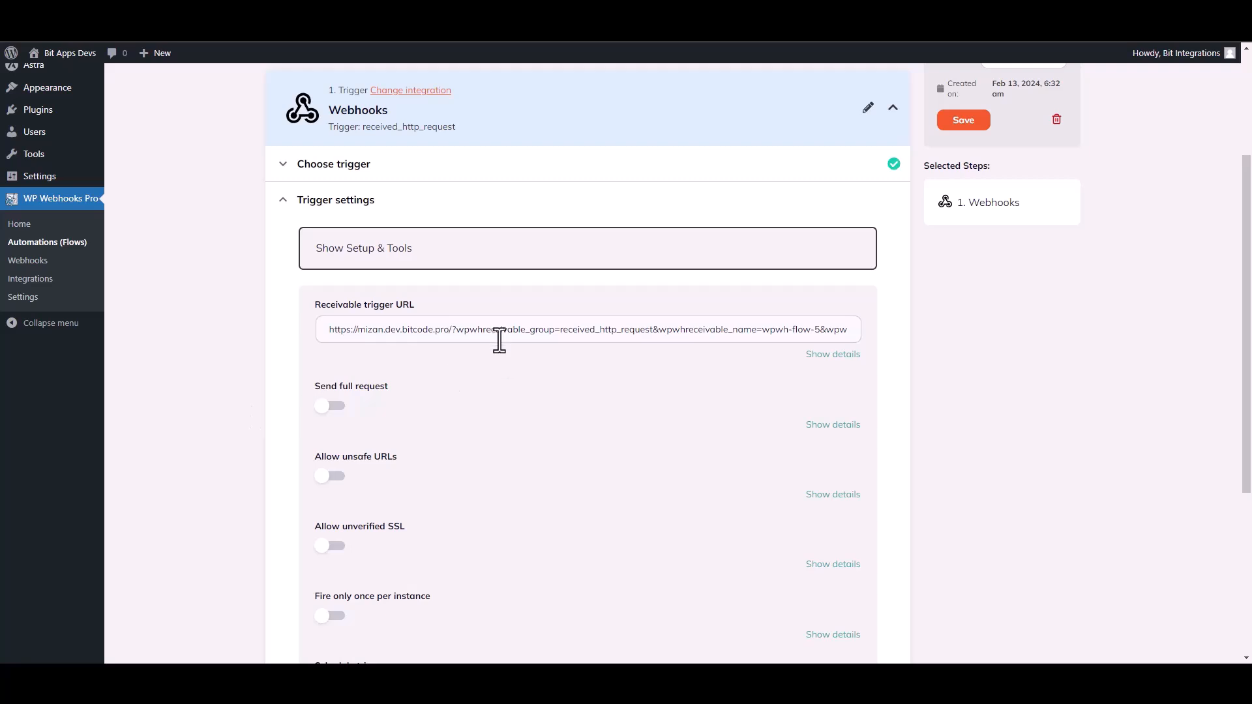
Copy the flow's receivable trigger URL, including its token, into the Link field of the WPWebhooks integration settings
triple_click(499, 329)
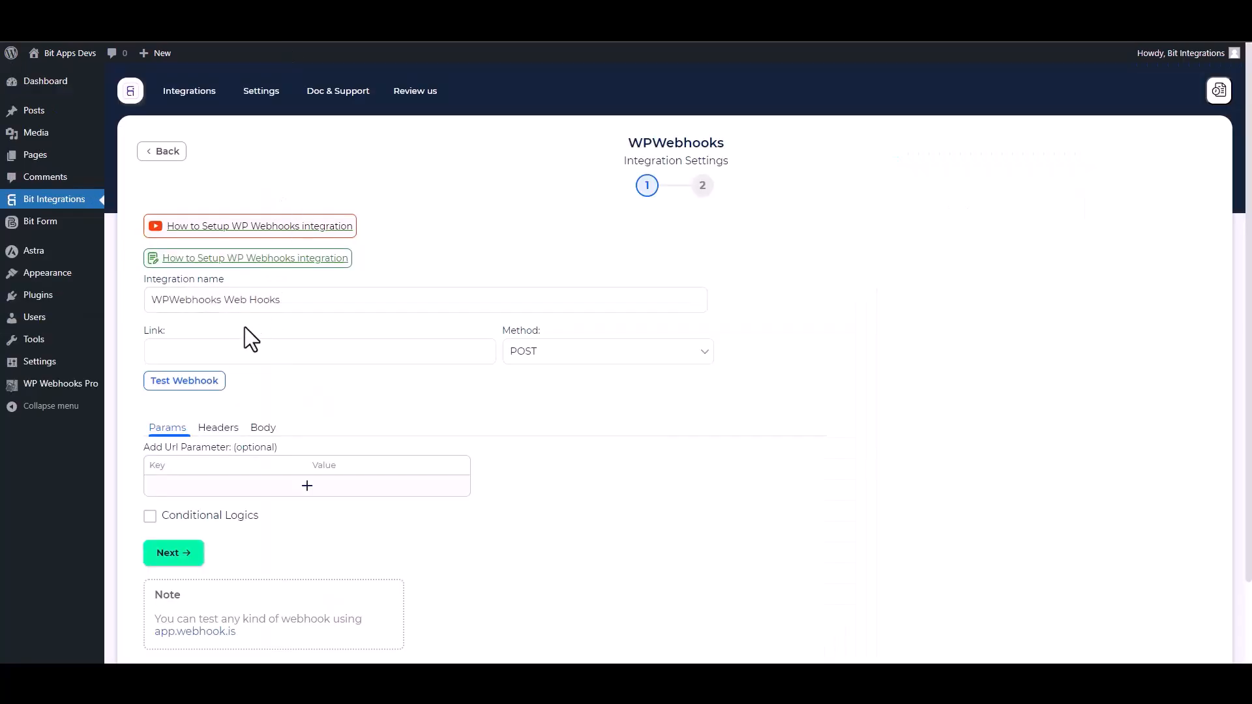
left_click(214, 349)
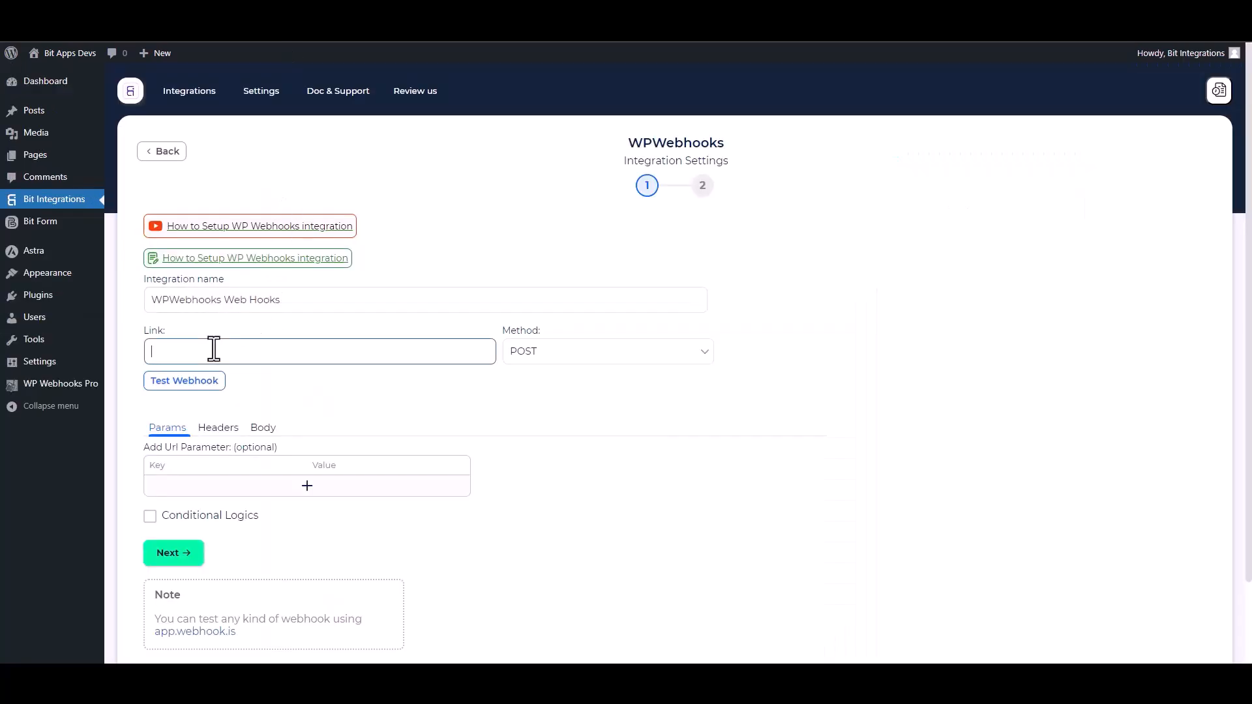
key("ctrl+v")
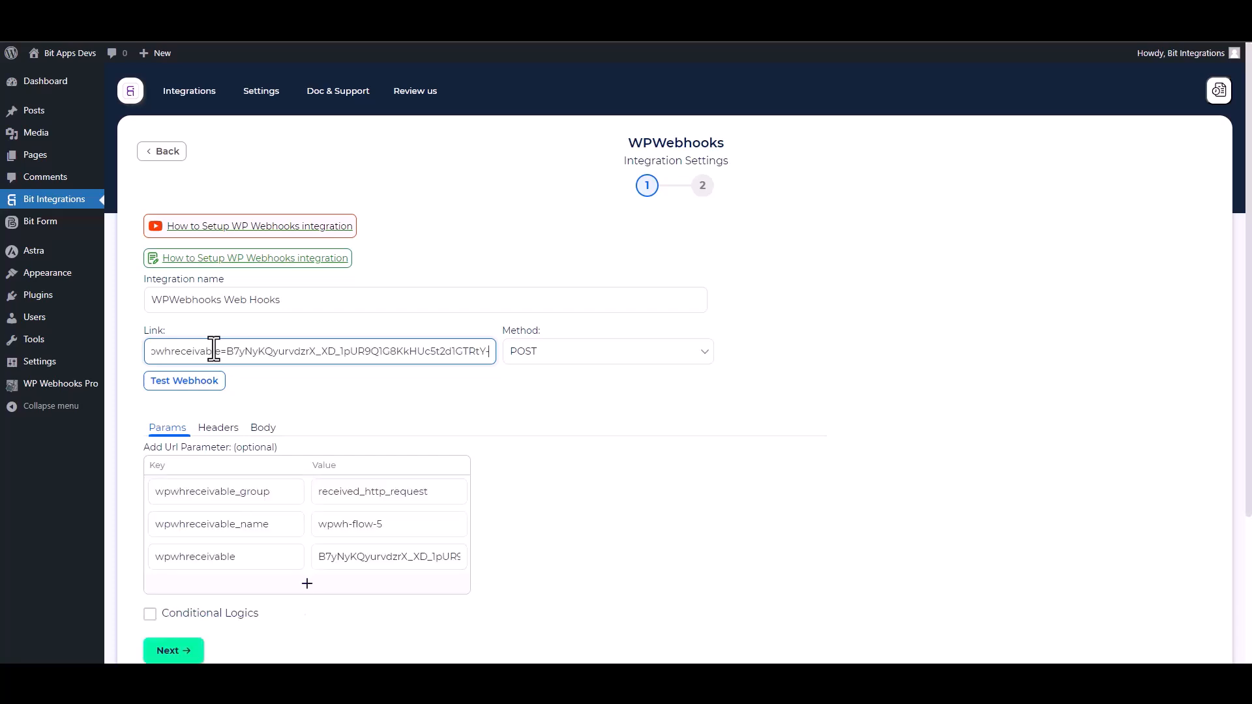
Set the request body to send all data with content type application/json, and test the webhook
scroll(443, 378, "down", 1)
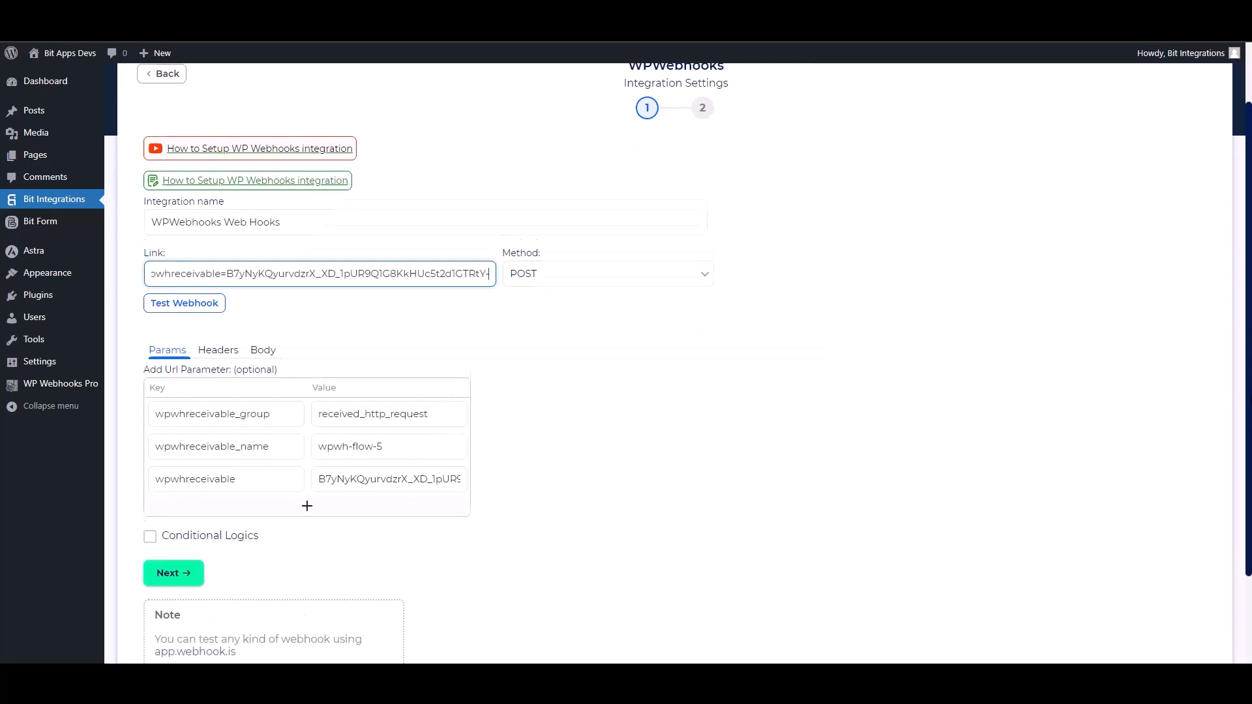
left_click(265, 342)
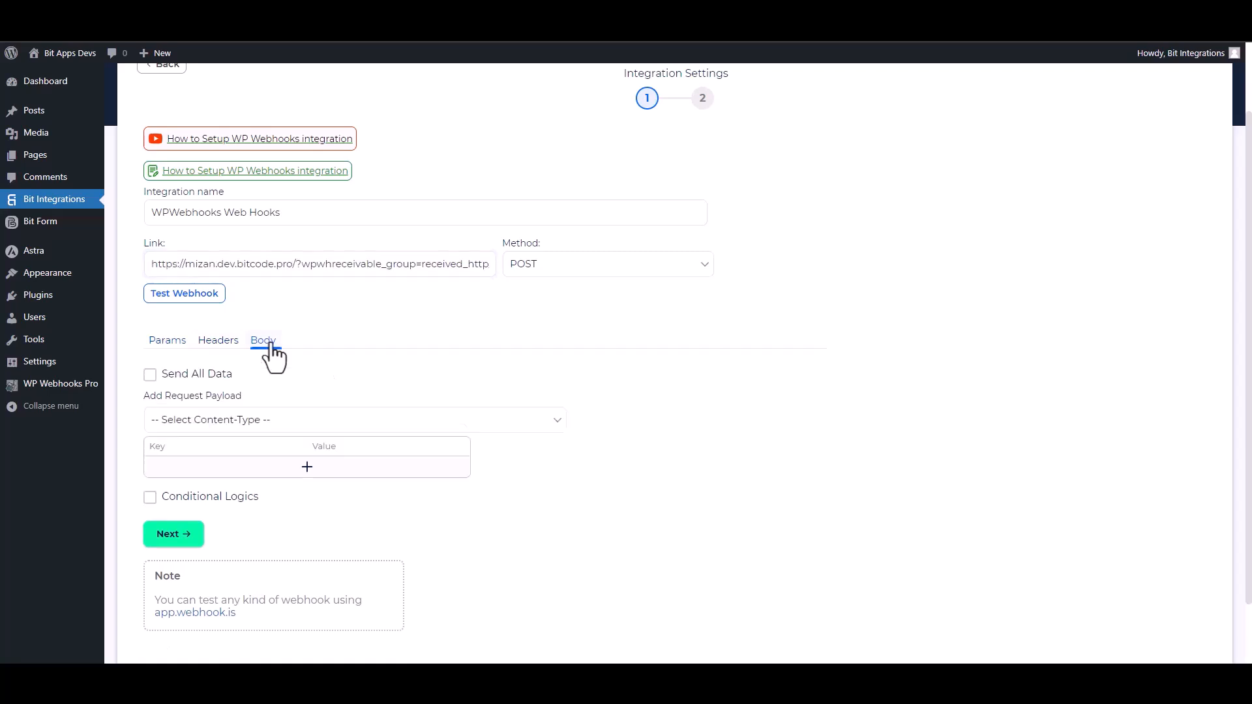
left_click(174, 378)
left_click(255, 421)
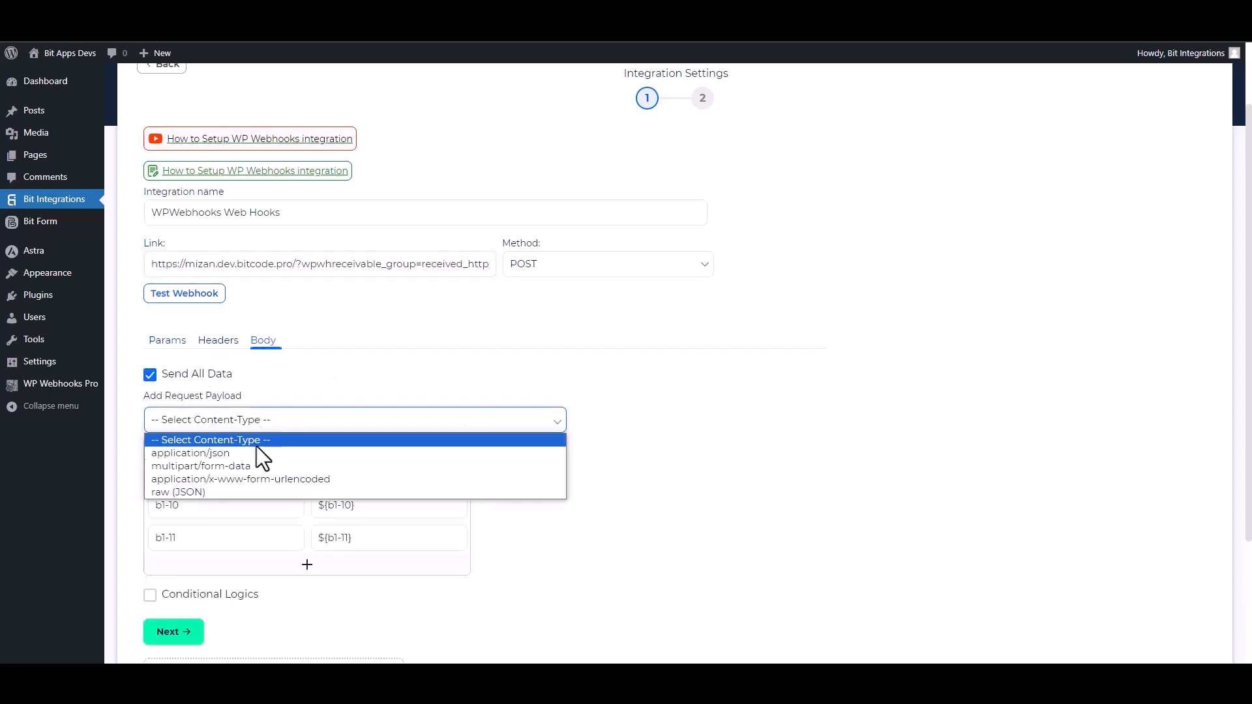
left_click(218, 452)
scroll(881, 431, "down", 2)
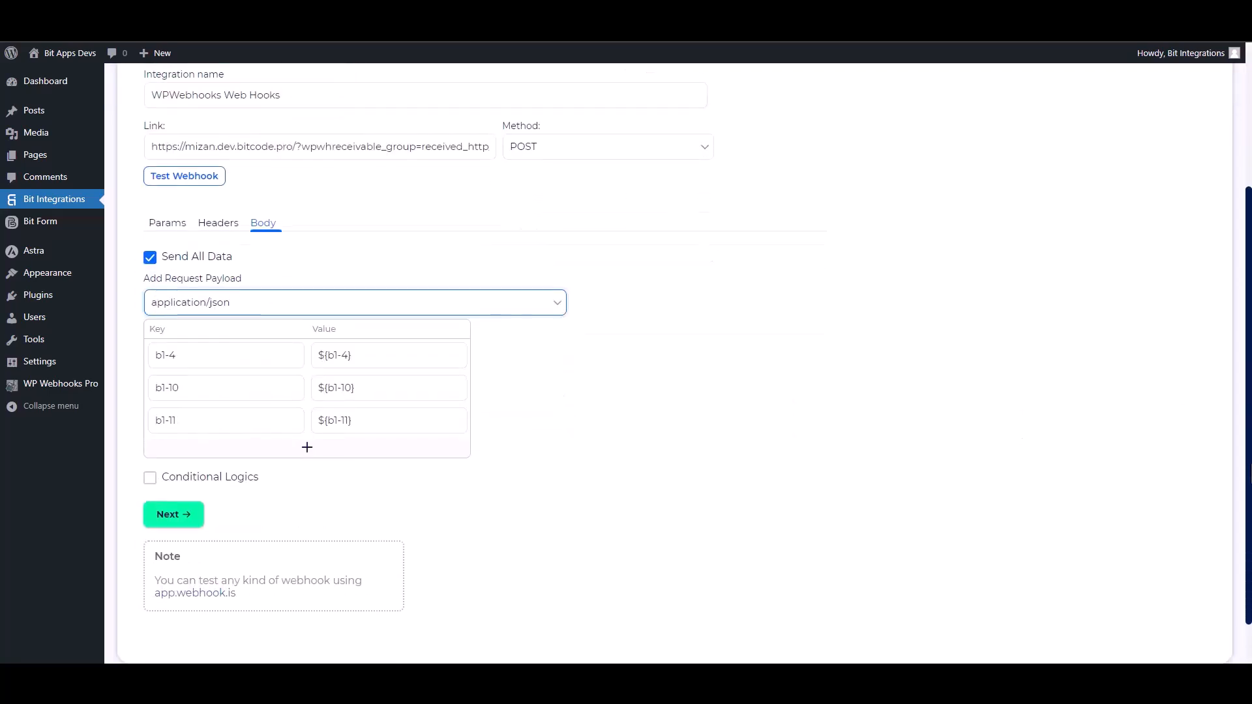
left_click(213, 177)
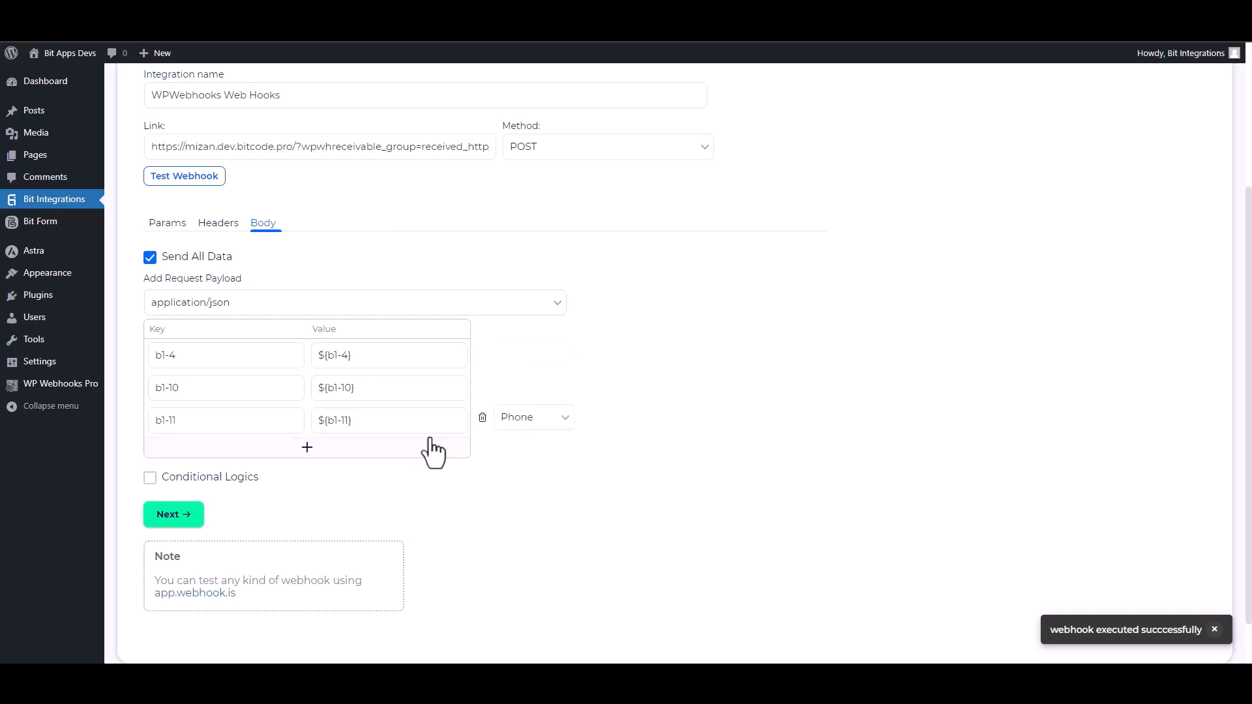
left_click(208, 481)
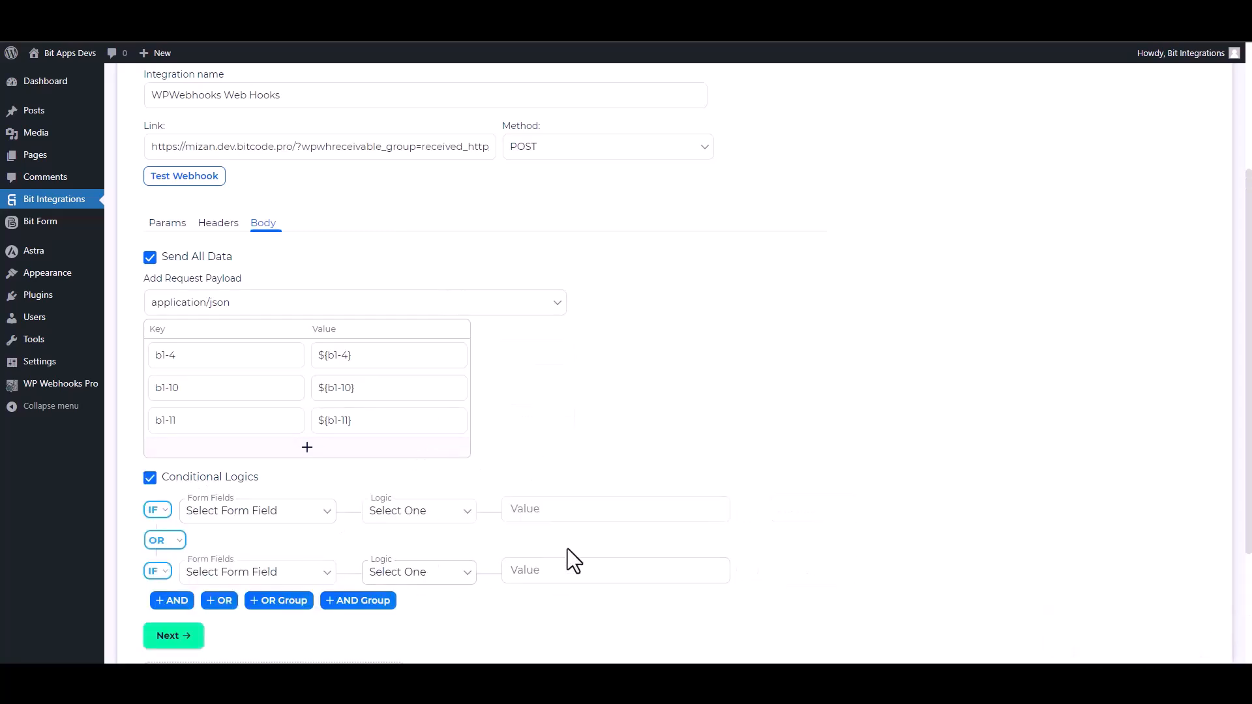
scroll(561, 547, "down", 2)
left_click_drag(1251, 489, 1251, 498)
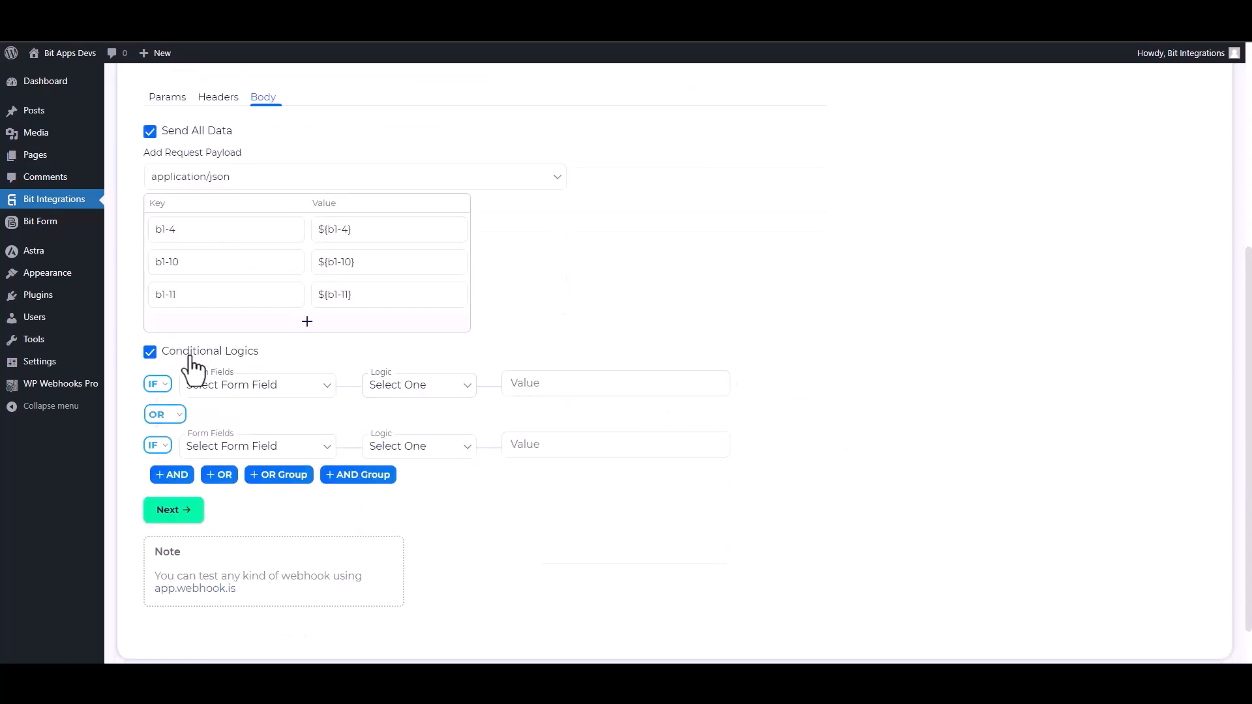
left_click(150, 352)
Complete the WPWebhooks integration settings, return to the Bit Integrations flow and save its Webhooks trigger settings
left_click(194, 459)
left_click(662, 269)
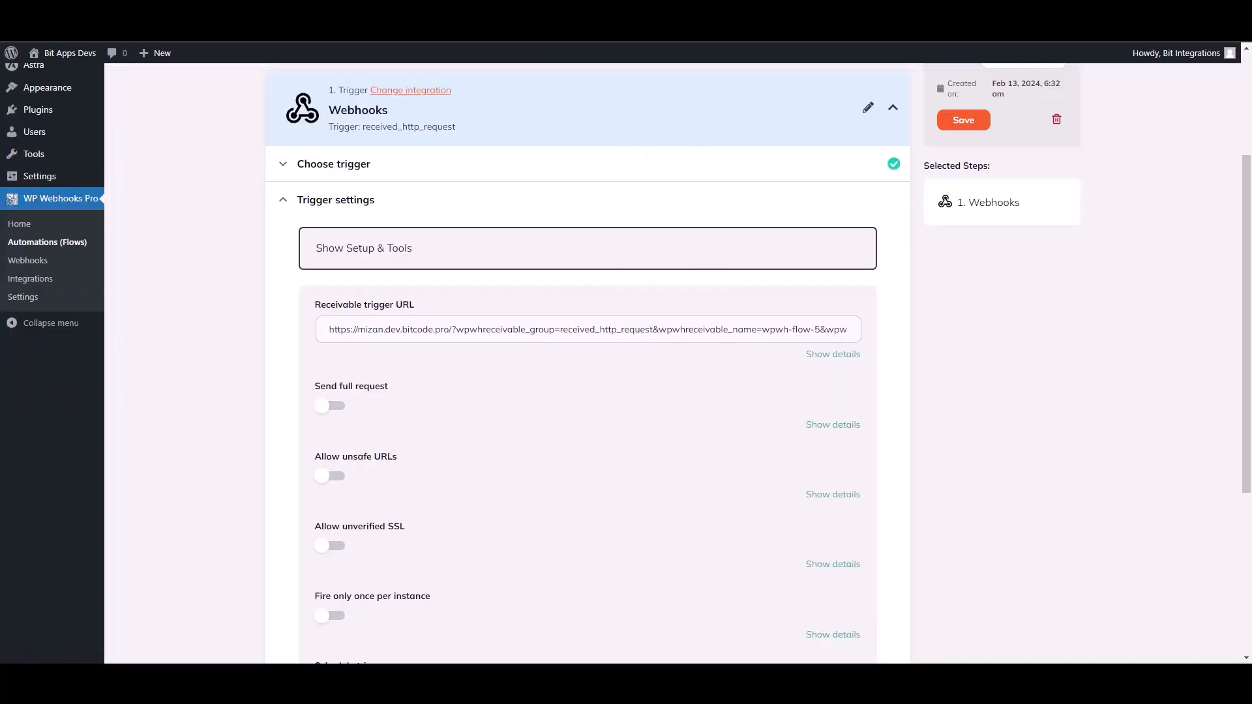
scroll(968, 454, "down", 4)
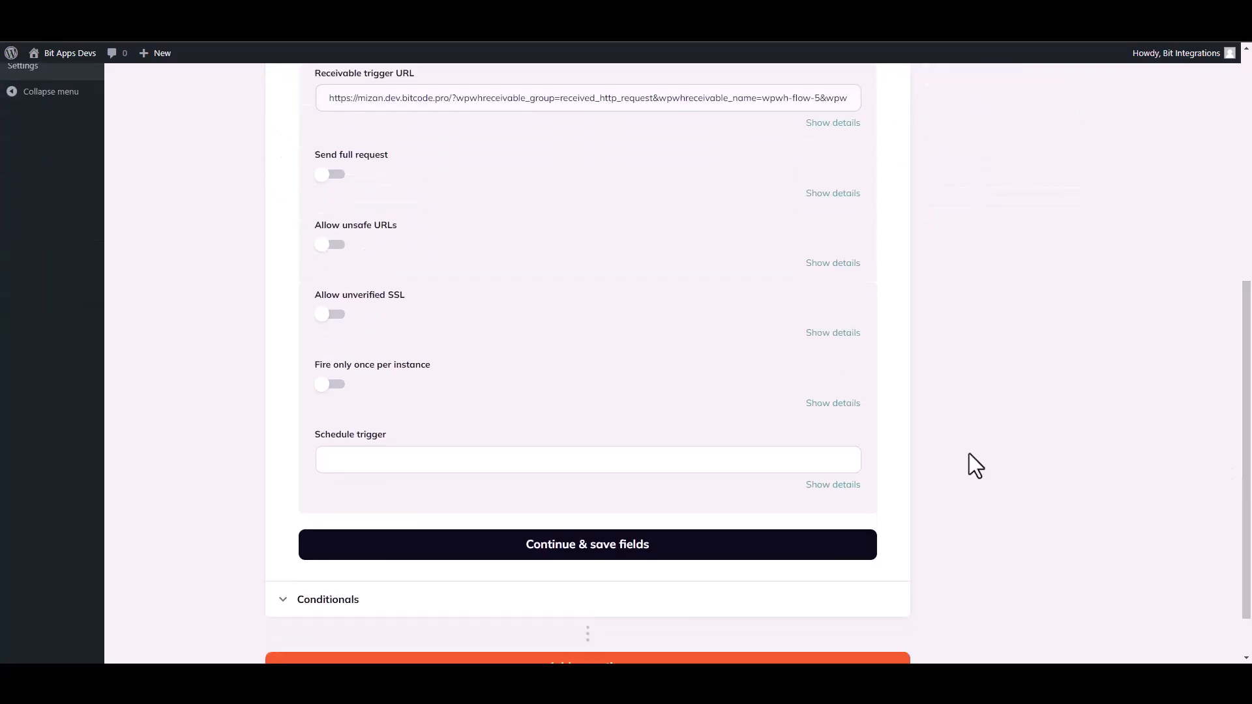
left_click(581, 552)
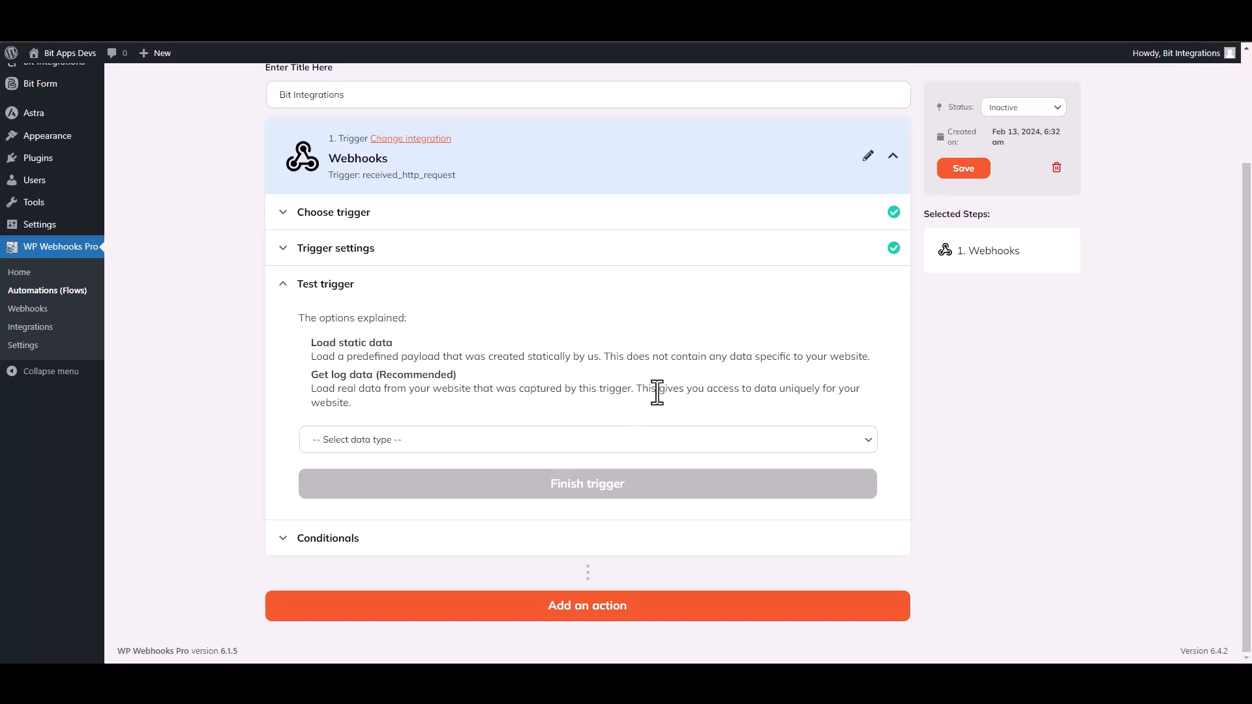
Test the Webhooks trigger with the log data from Log #18 - February 13, 2024, 6:33 am, and finish the trigger
left_click(391, 440)
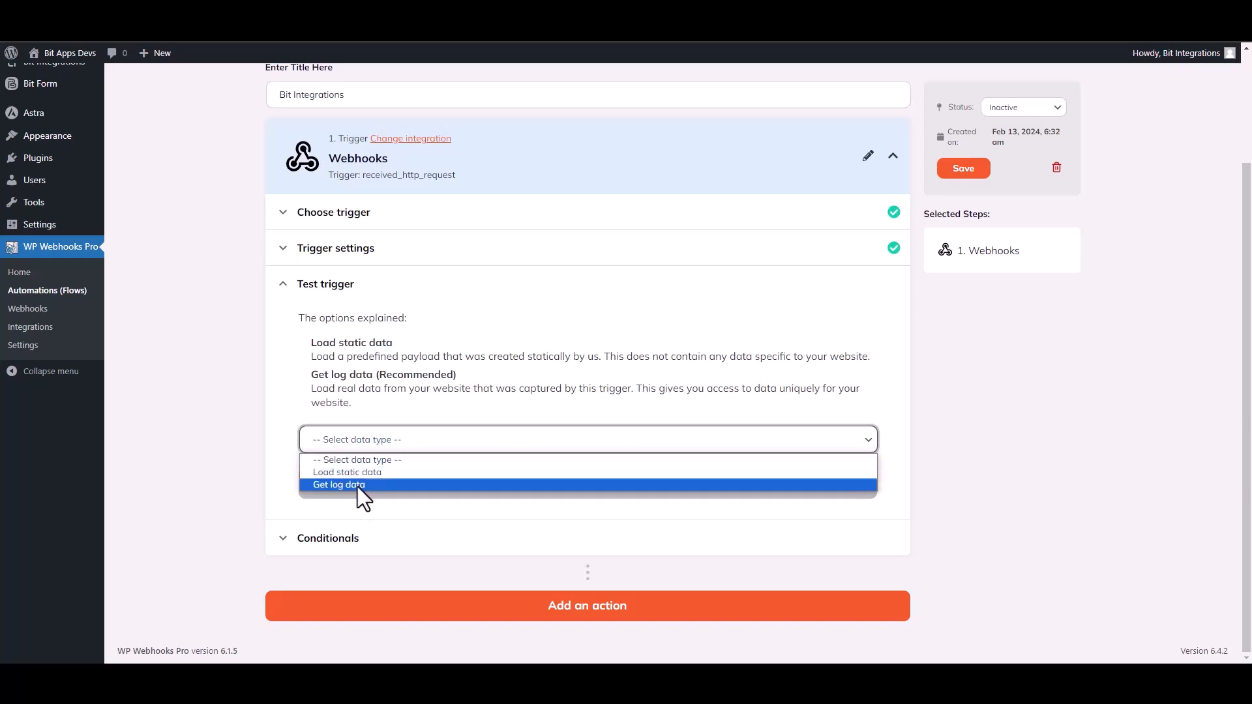
left_click(356, 485)
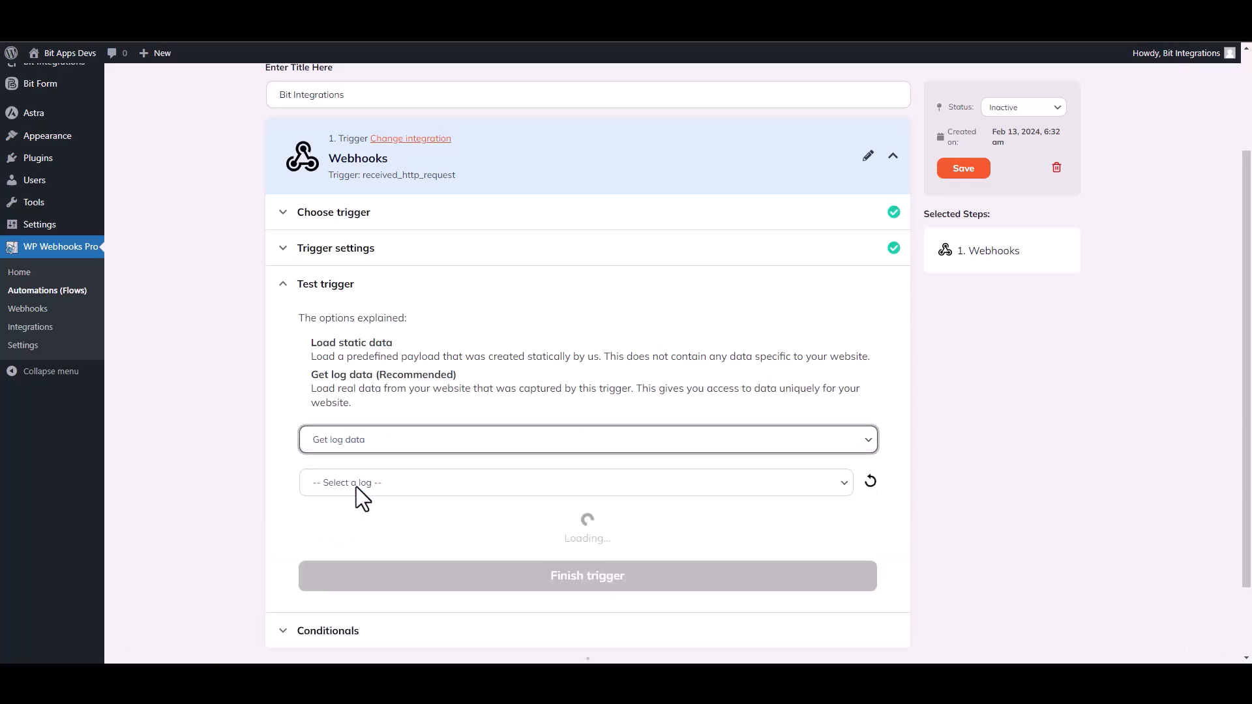
left_click(662, 486)
left_click(407, 516)
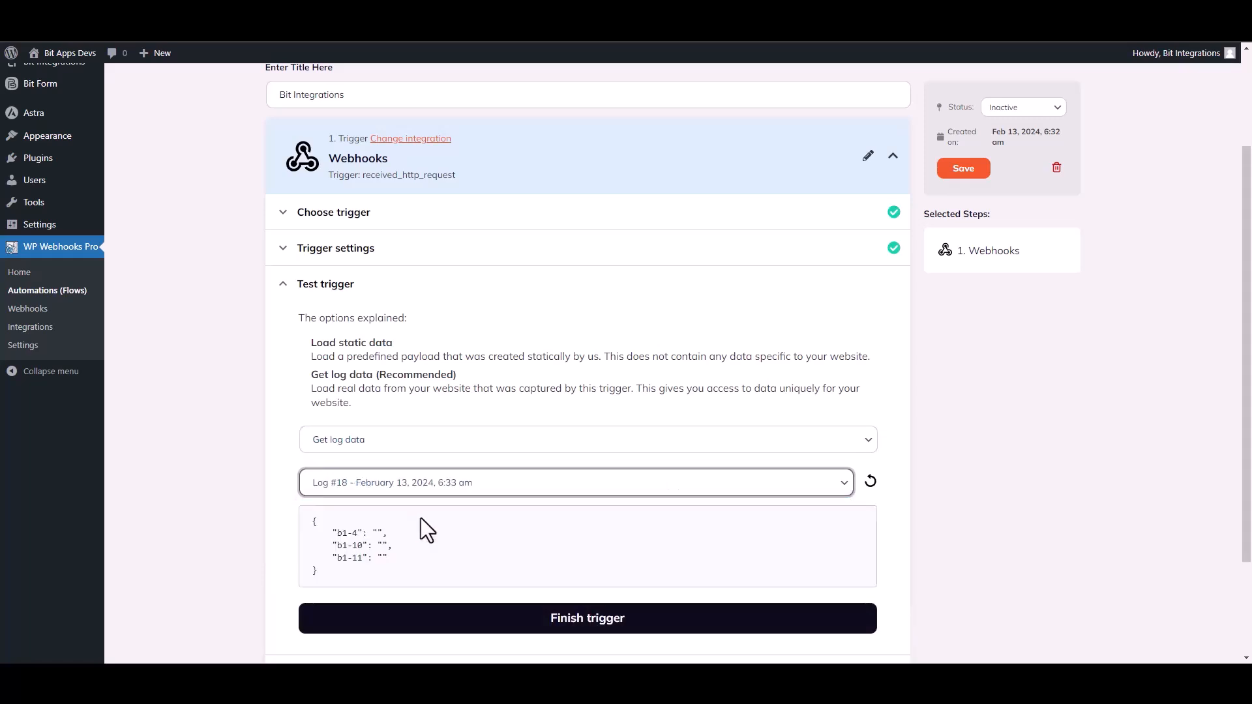
left_click_drag(407, 559, 324, 524)
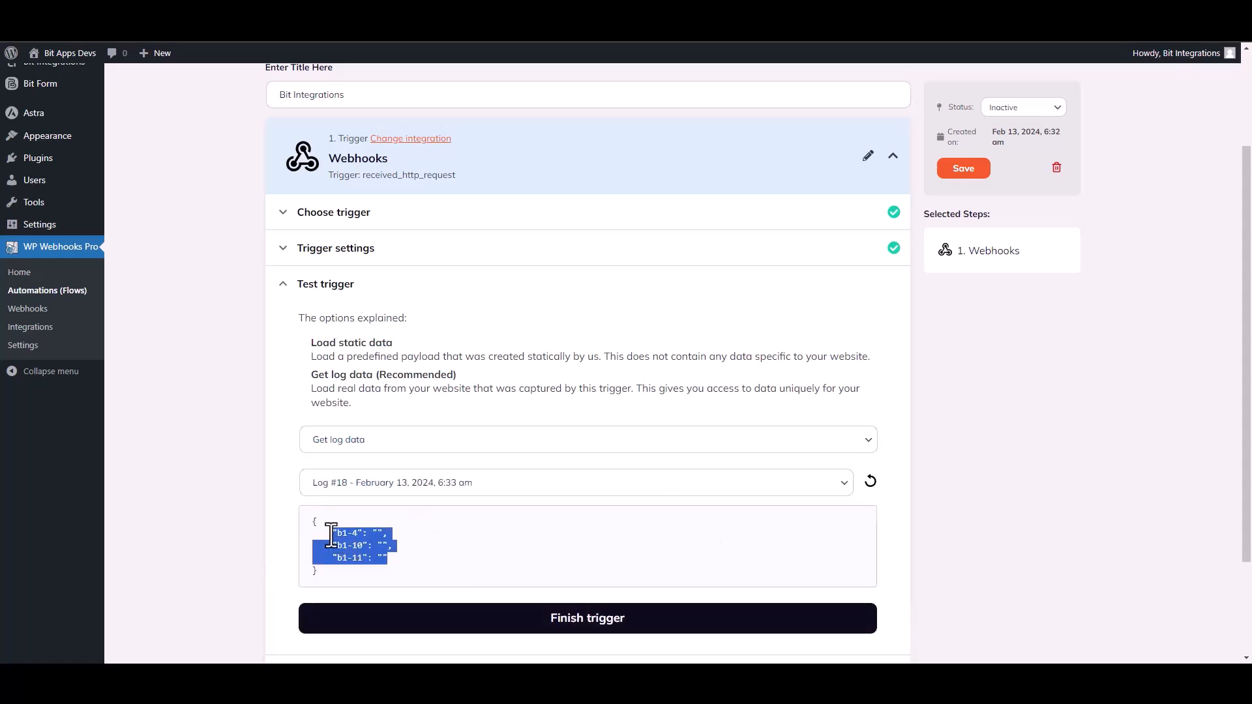
left_click(557, 554)
scroll(741, 467, "down", 2)
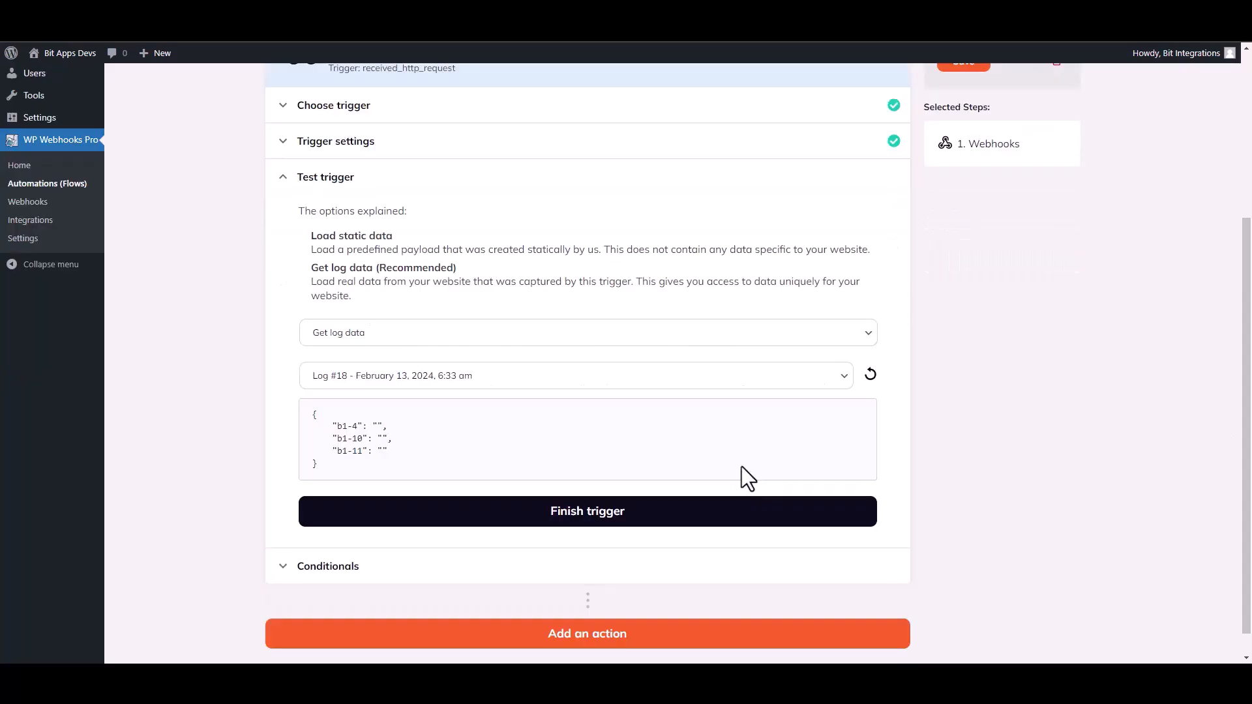
left_click(595, 516)
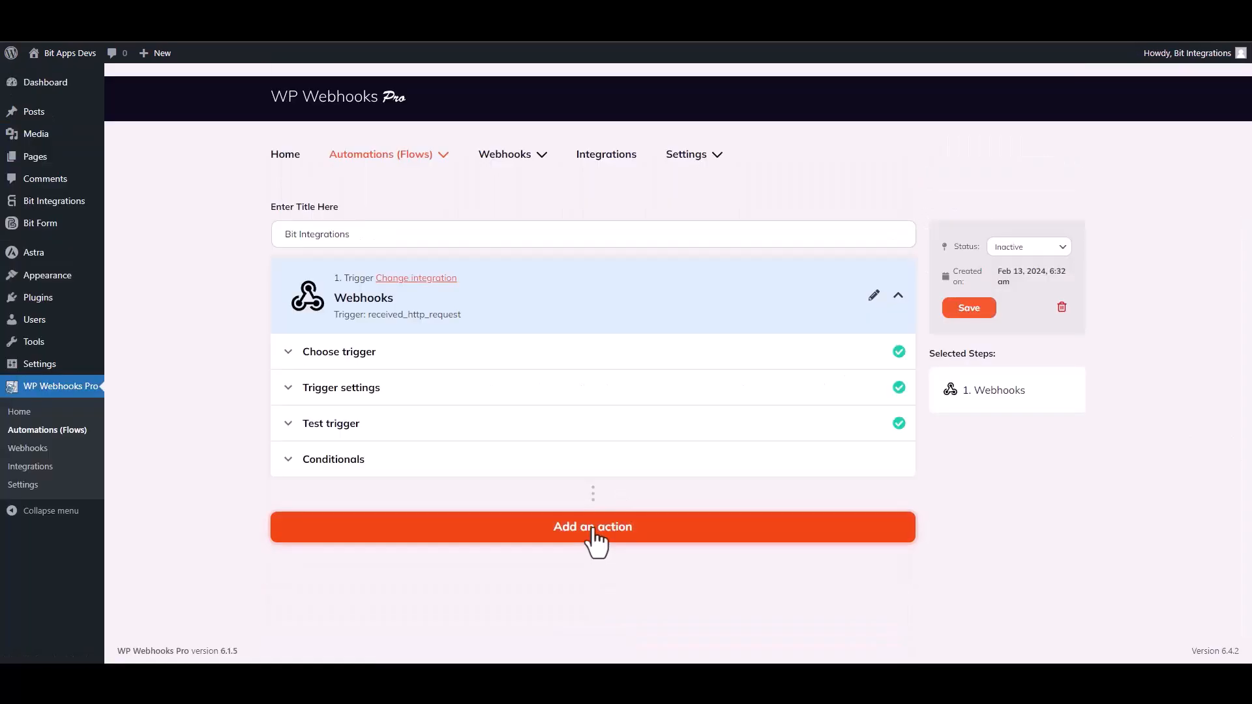
Add a WordPress action to the flow, choose "Create user" as its action and continue to the action settings
left_click(595, 538)
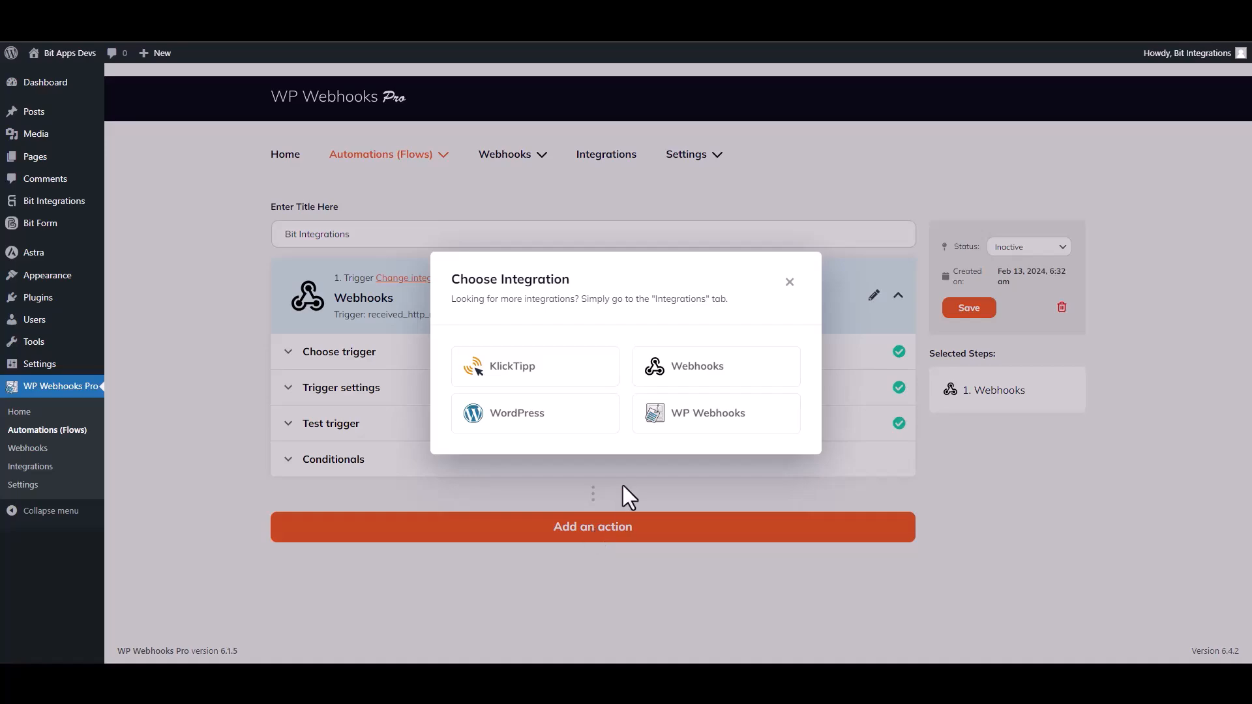
left_click(540, 427)
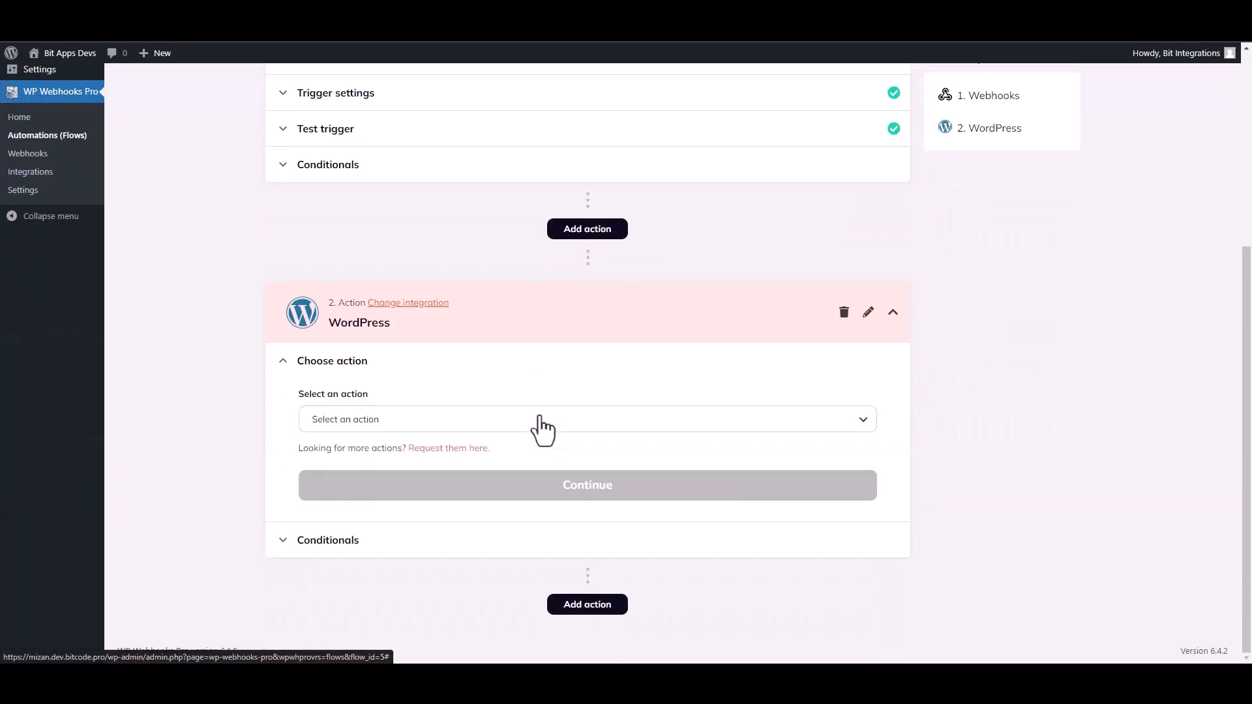
left_click(390, 426)
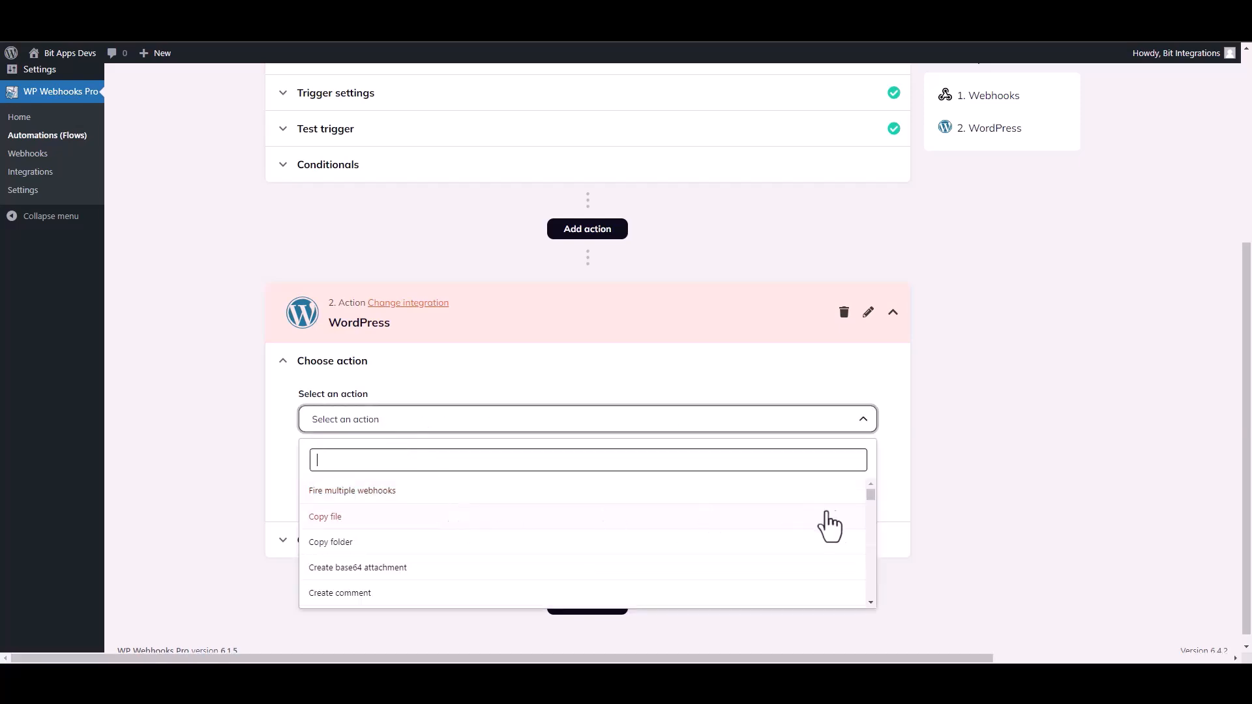
type("create u")
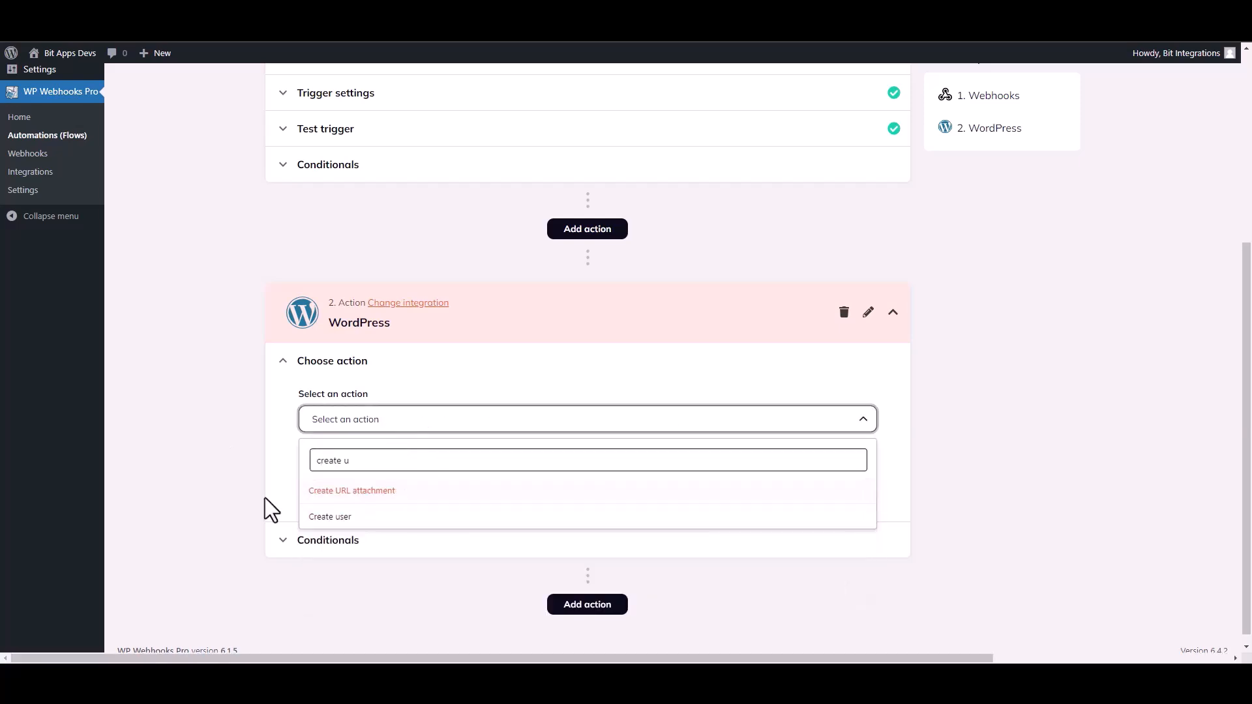
left_click(323, 518)
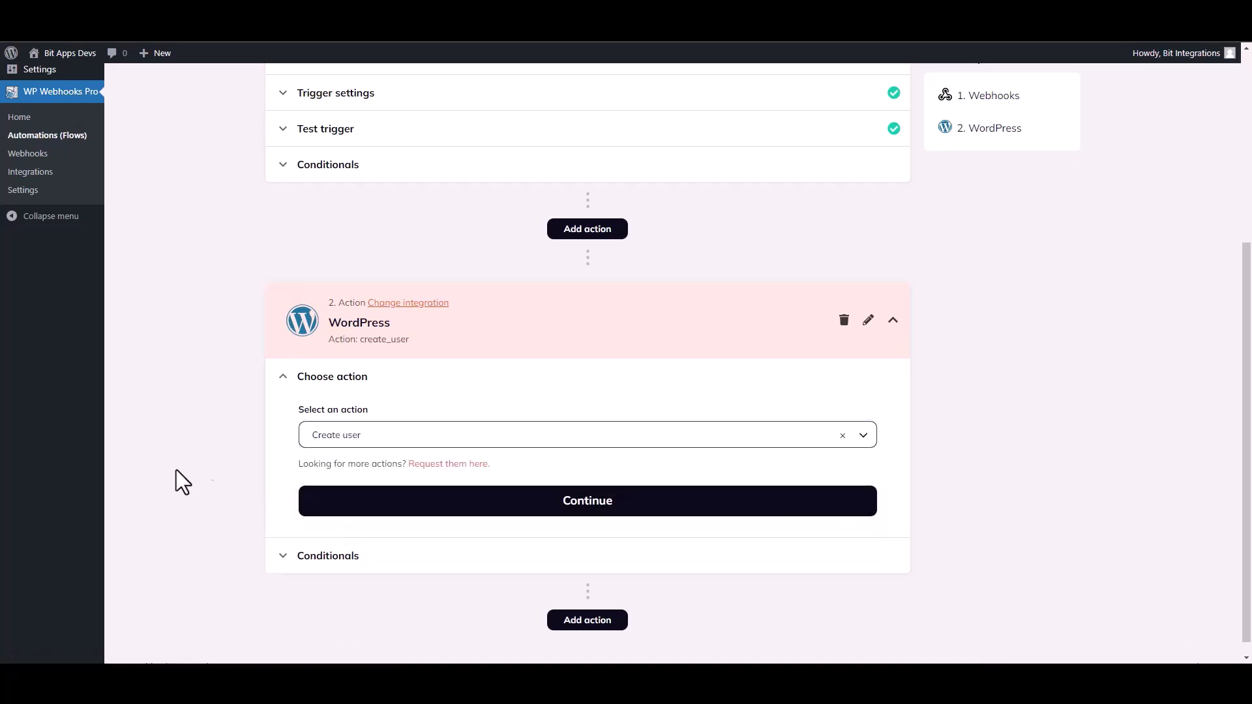
left_click(467, 499)
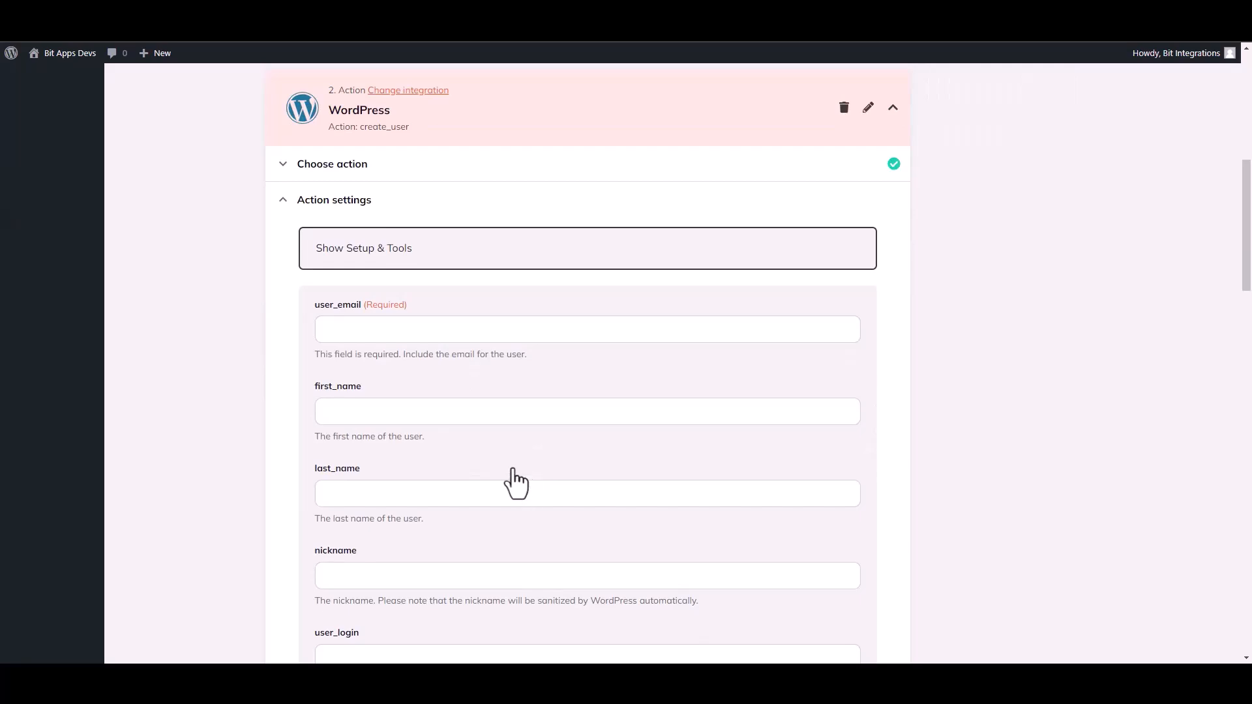
Map the action's user_email field to the b1-4 value from the Webhooks trigger
left_click(363, 335)
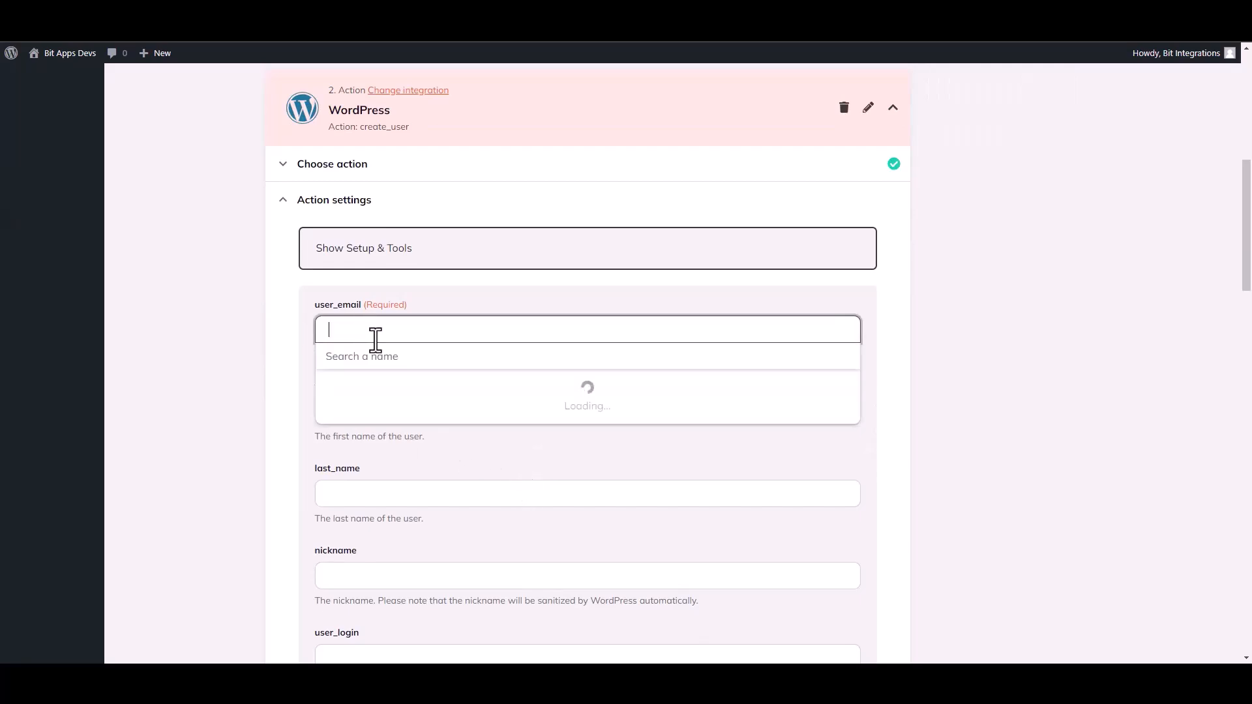
left_click(387, 425)
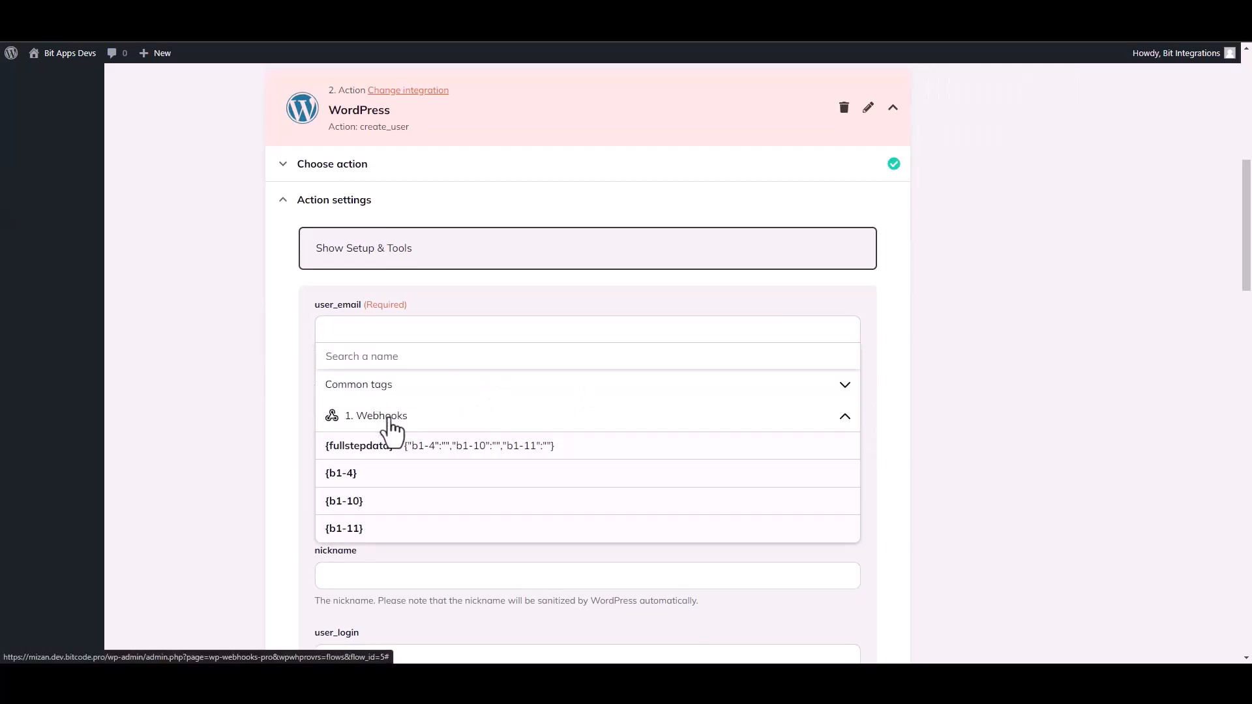
left_click(359, 481)
left_click(237, 438)
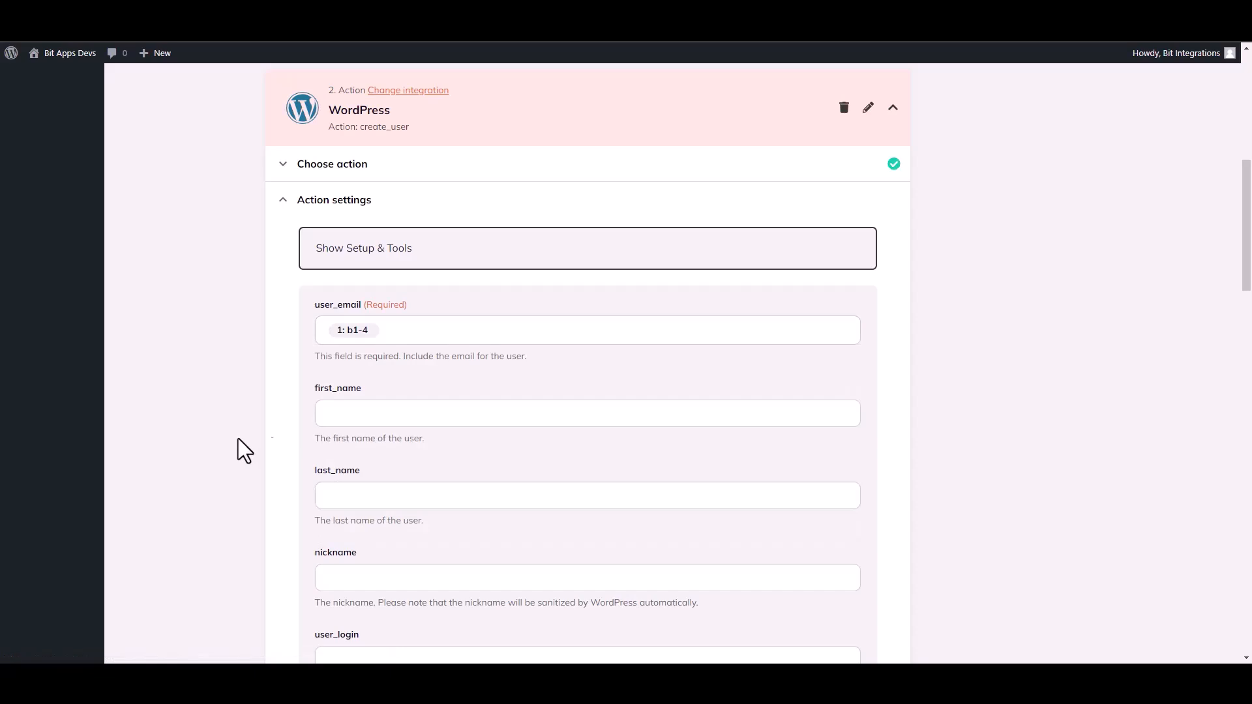
Map the first_name field to the trigger's b1-10 value and save the action fields
left_click(353, 426)
left_click(396, 500)
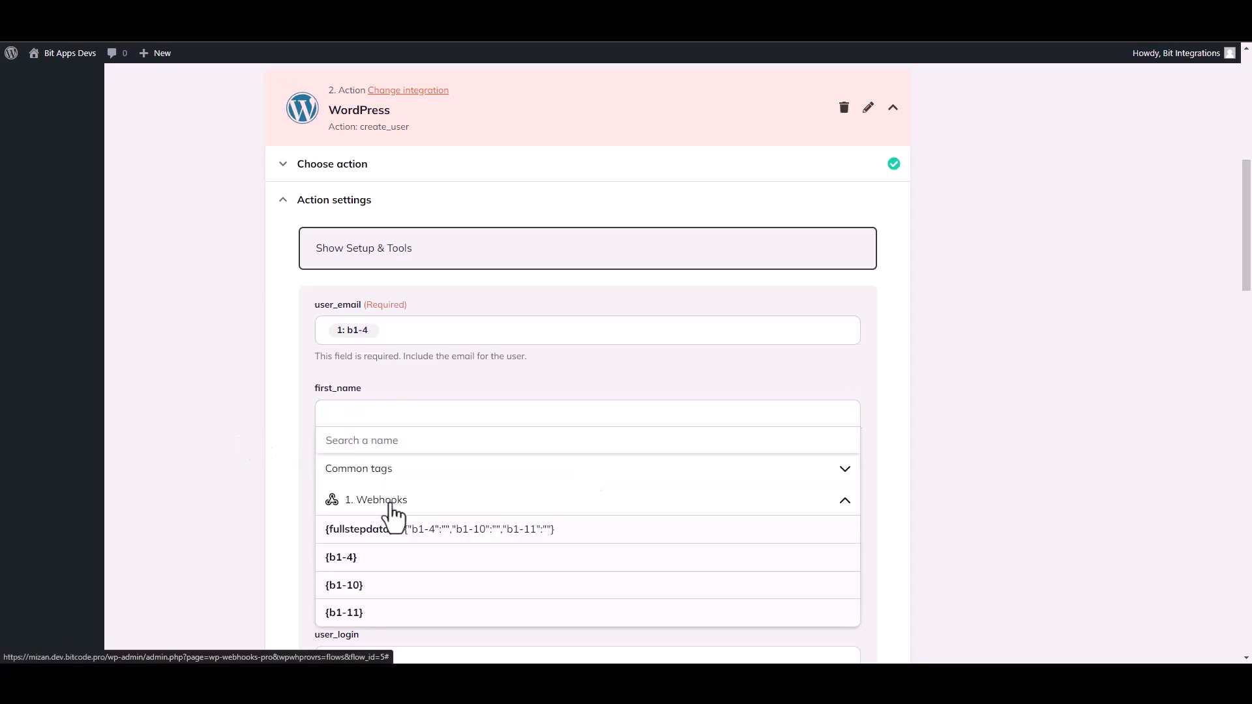
left_click(358, 598)
left_click(231, 480)
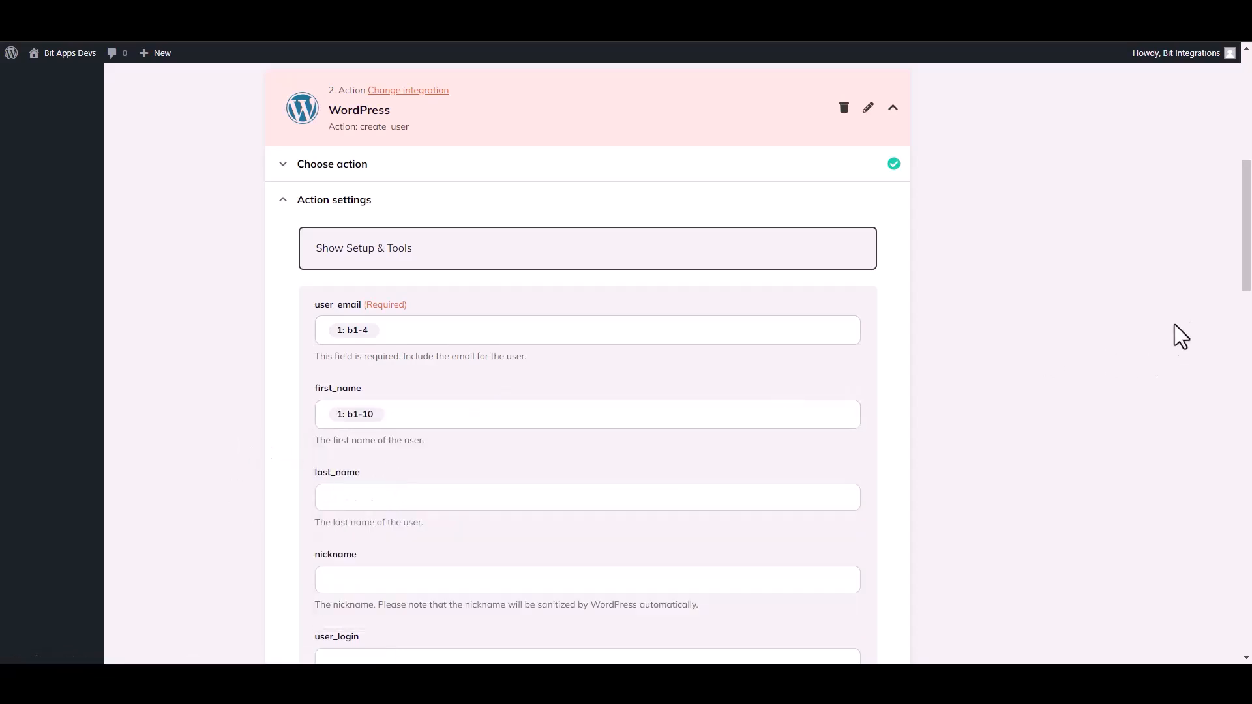
left_click_drag(1249, 268, 1249, 595)
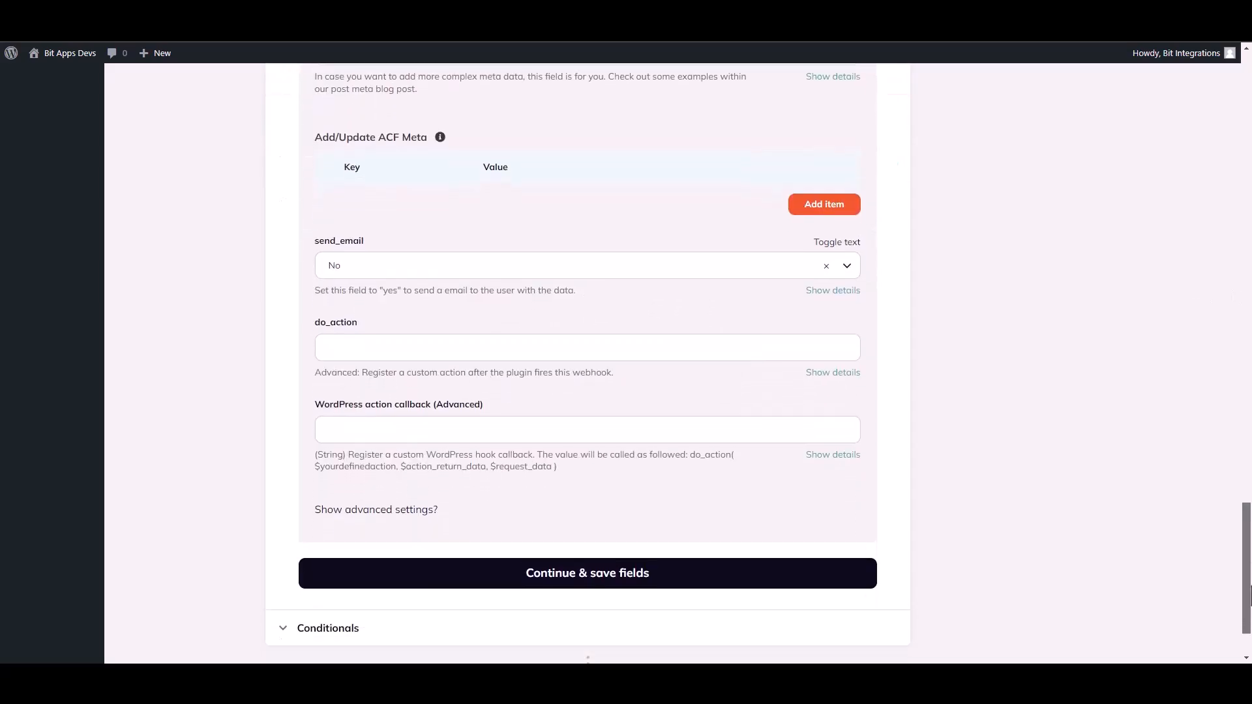
left_click(640, 578)
Test the WordPress action by firing the webhook action, review its response and finish the action
left_click(379, 444)
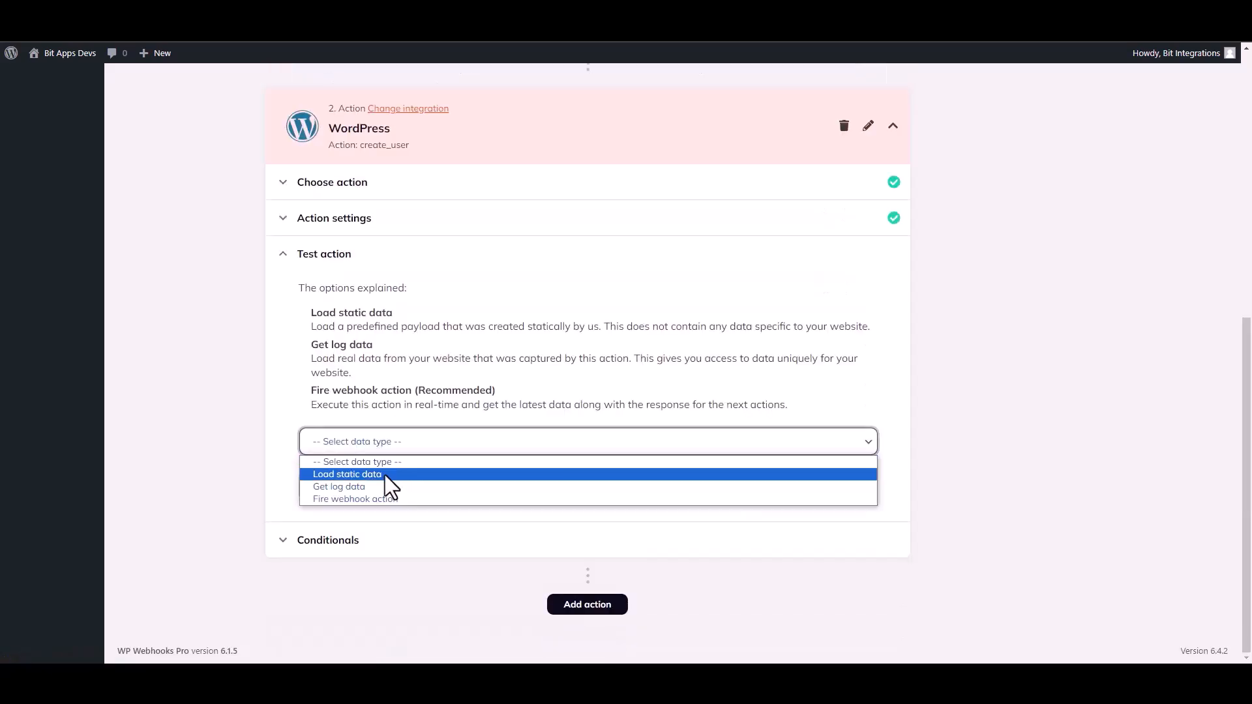
left_click(344, 499)
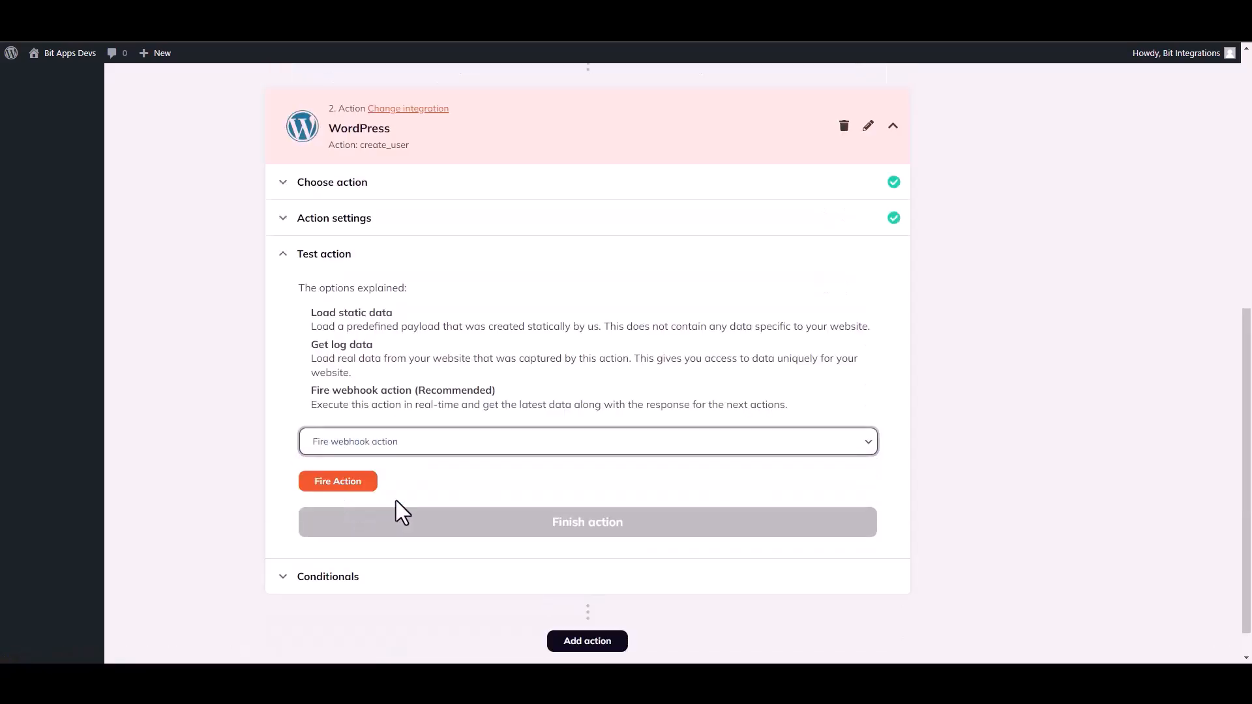
left_click(353, 484)
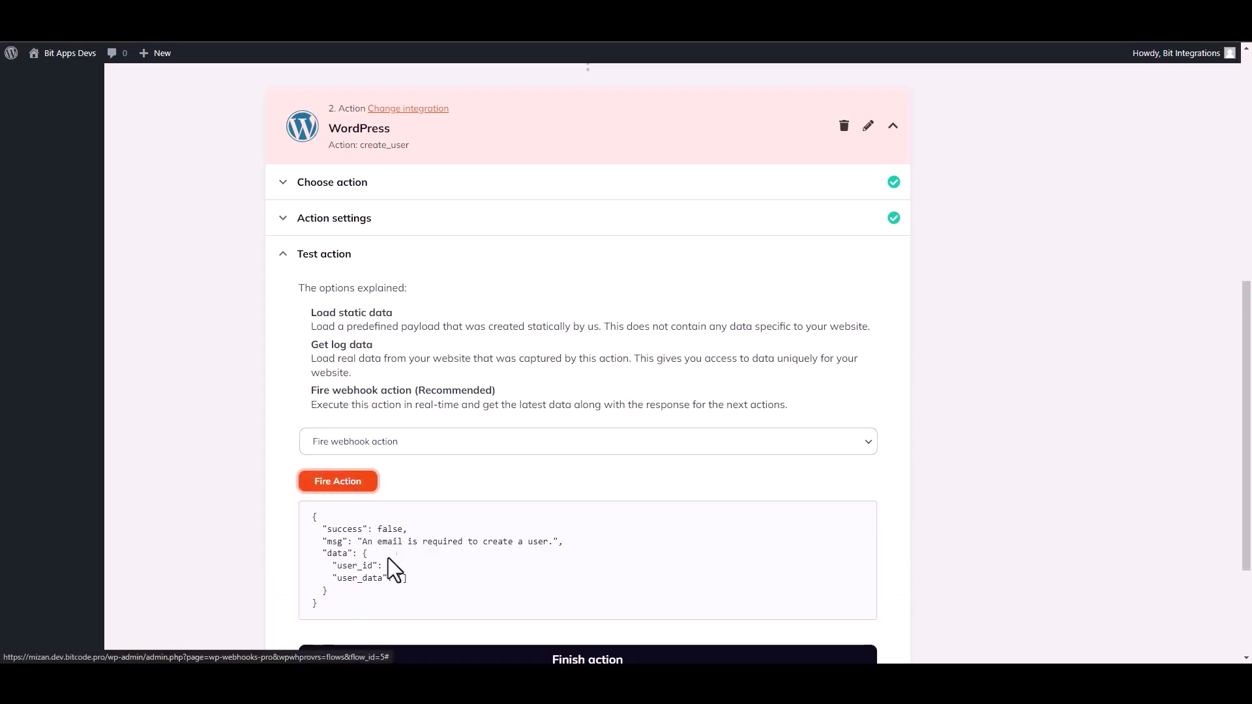
left_click_drag(327, 531, 365, 531)
left_click(563, 559)
left_click_drag(1249, 420, 1249, 509)
left_click(610, 510)
Set the flow's status to Active and save the flow
left_click_drag(1251, 403, 1251, 282)
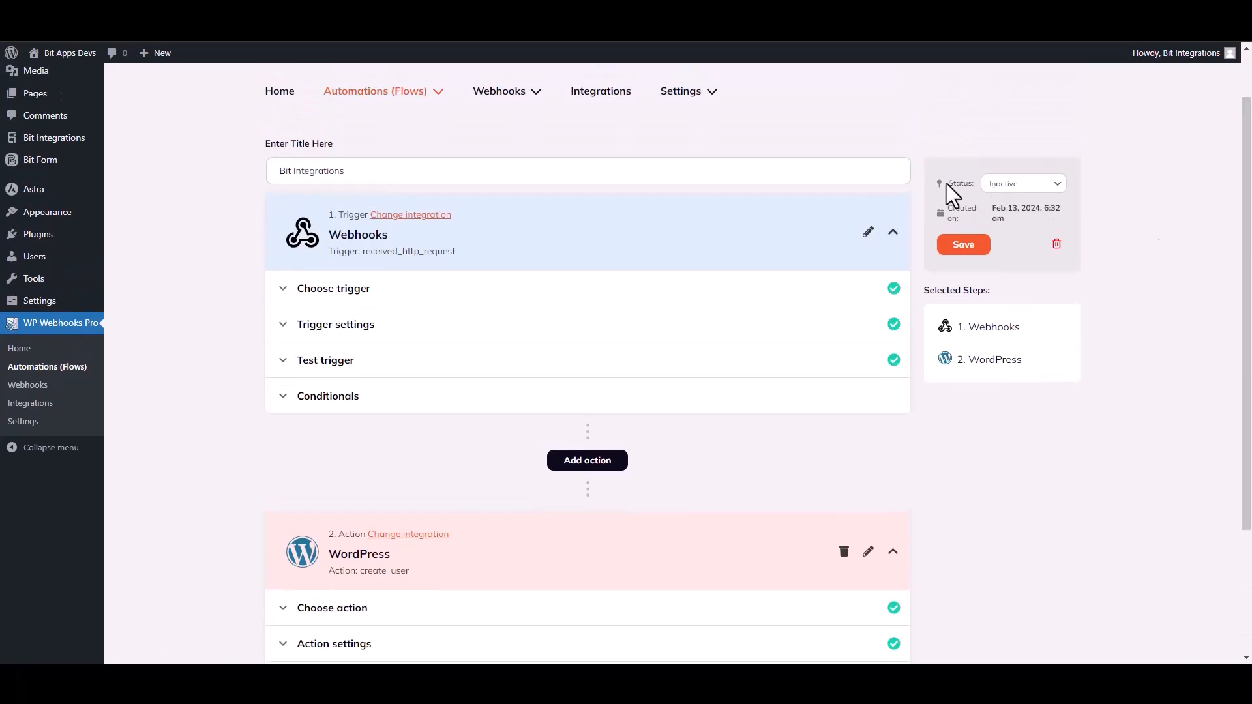
left_click(1021, 185)
left_click(1002, 204)
left_click(968, 248)
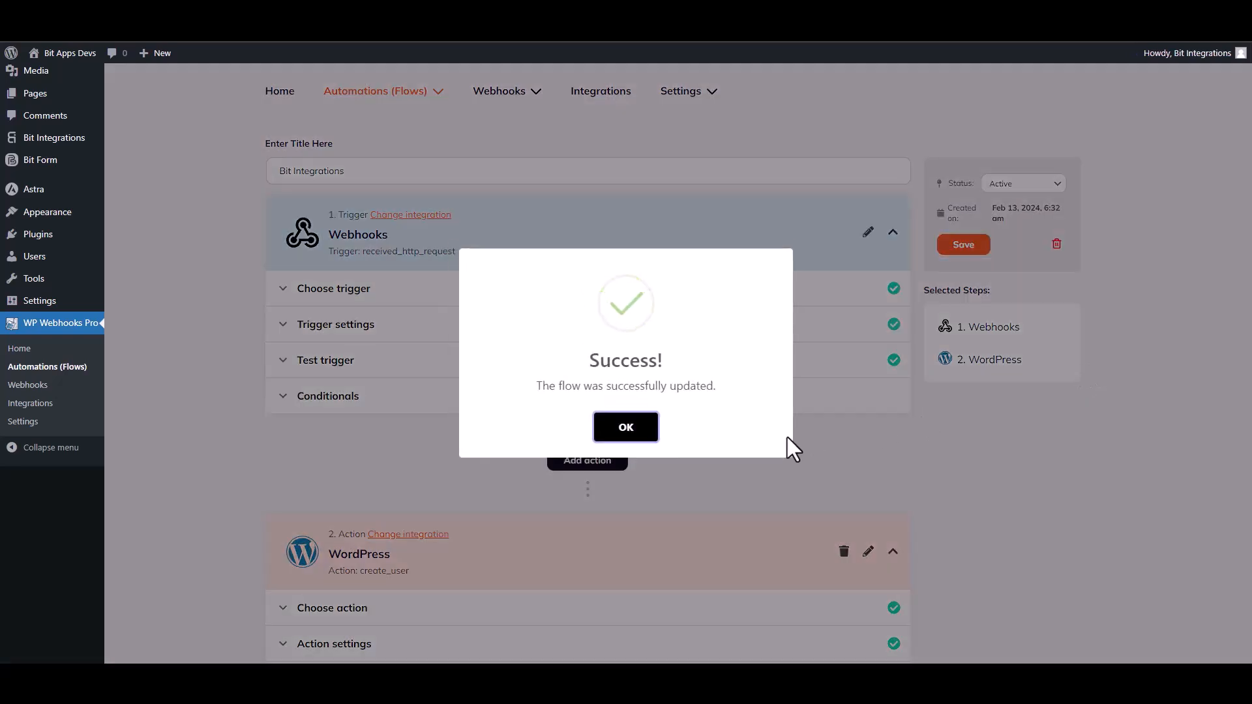
left_click(626, 424)
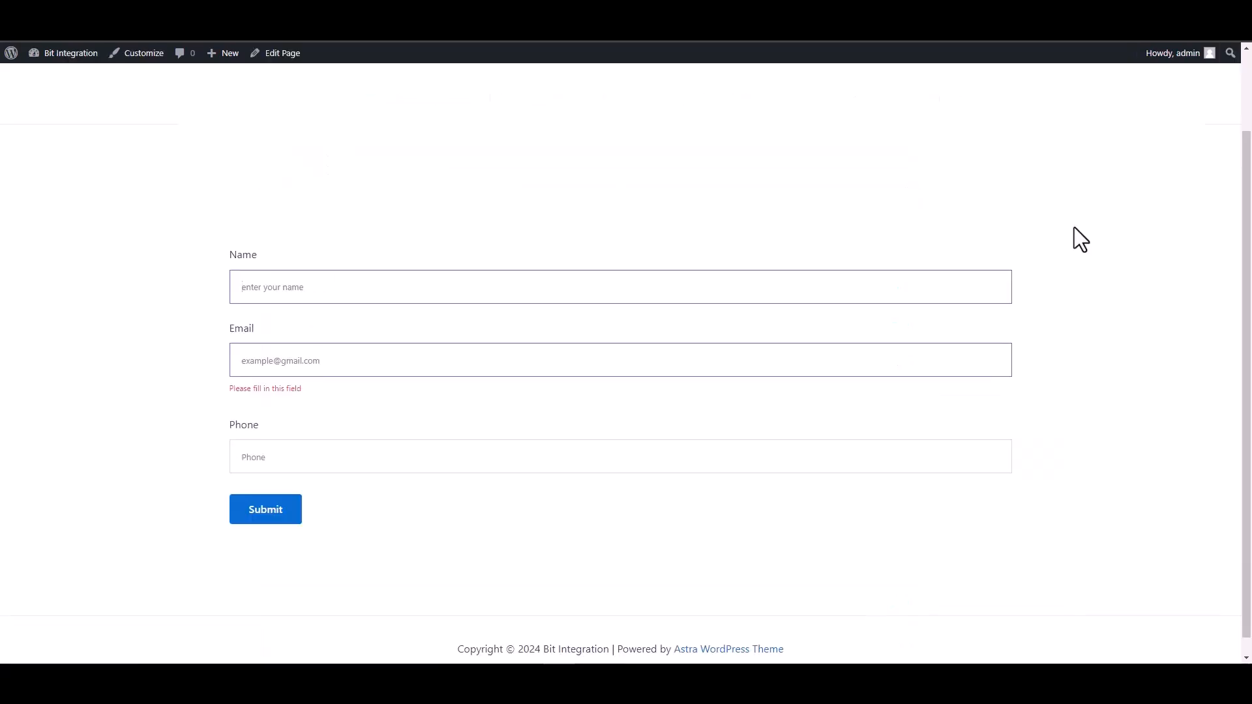
On the website's form page, enter "Bit Integrations" in the Name field
type("BIT")
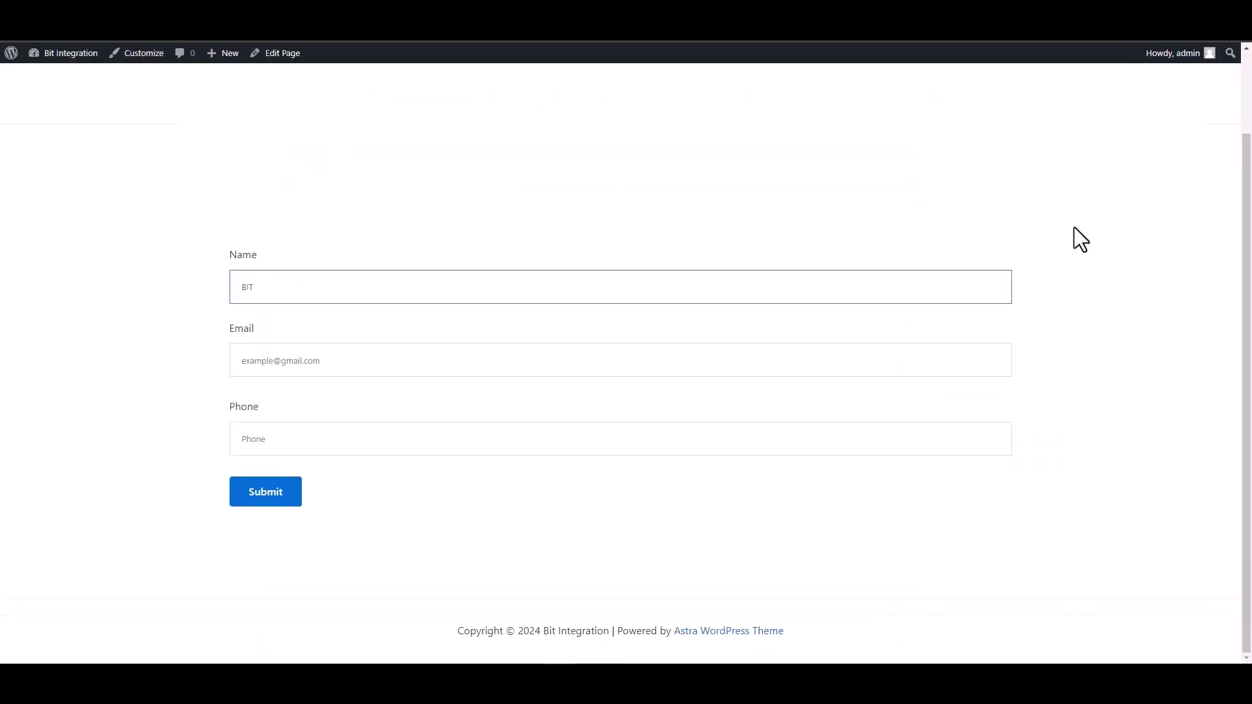
key("BackSpace")
type("it ")
type("U")
type("ntegrati")
type("ons")
key("Tab")
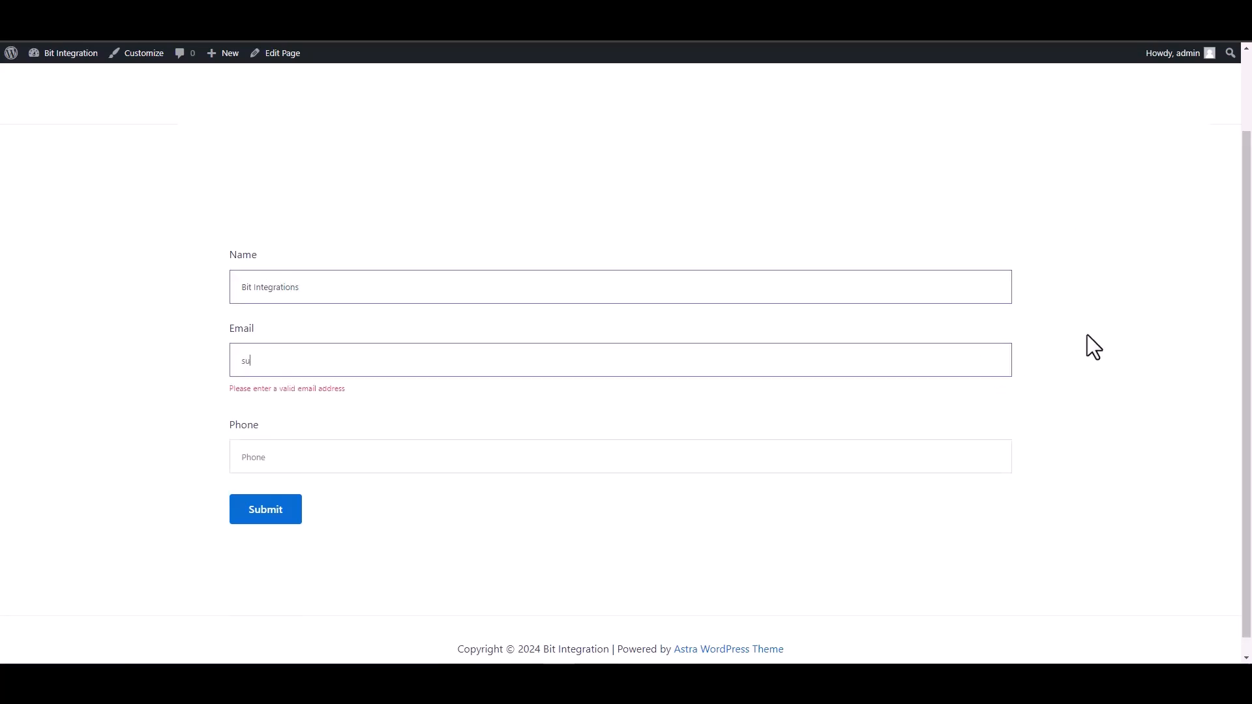
Fill in the form's email address and phone number, and submit the form
left_click(945, 434)
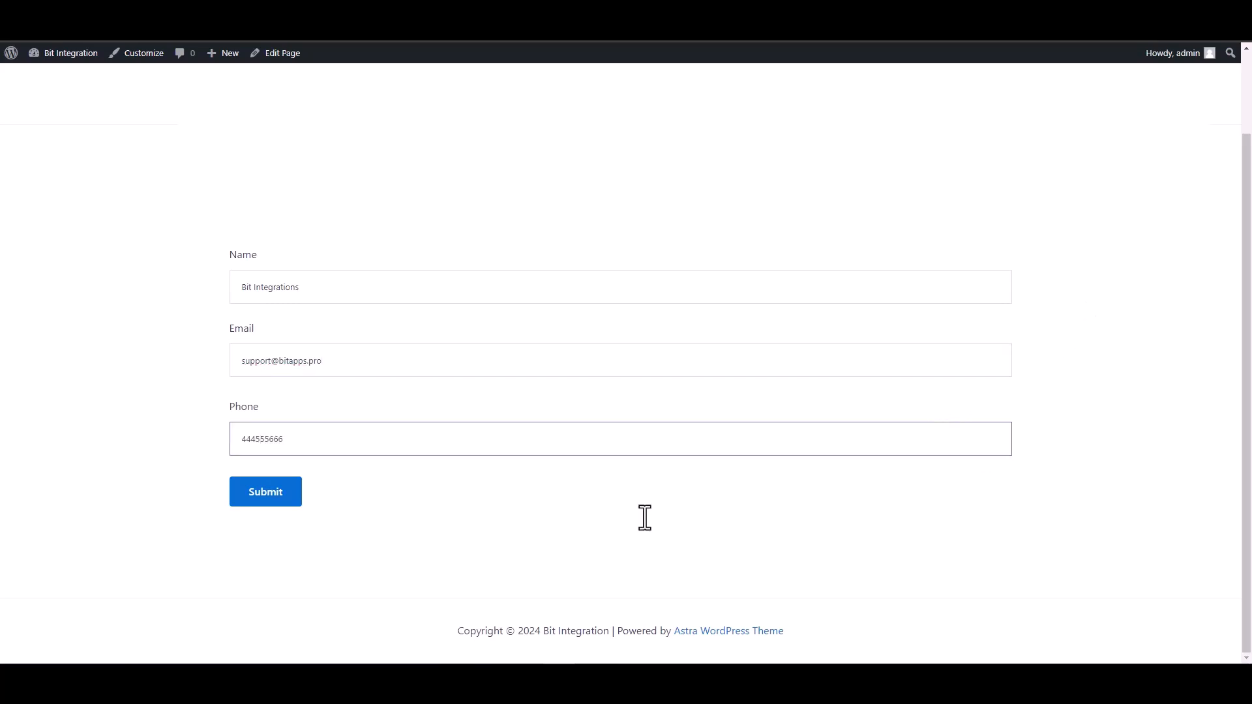
left_click(274, 501)
left_click_drag(375, 542, 210, 543)
left_click(155, 549)
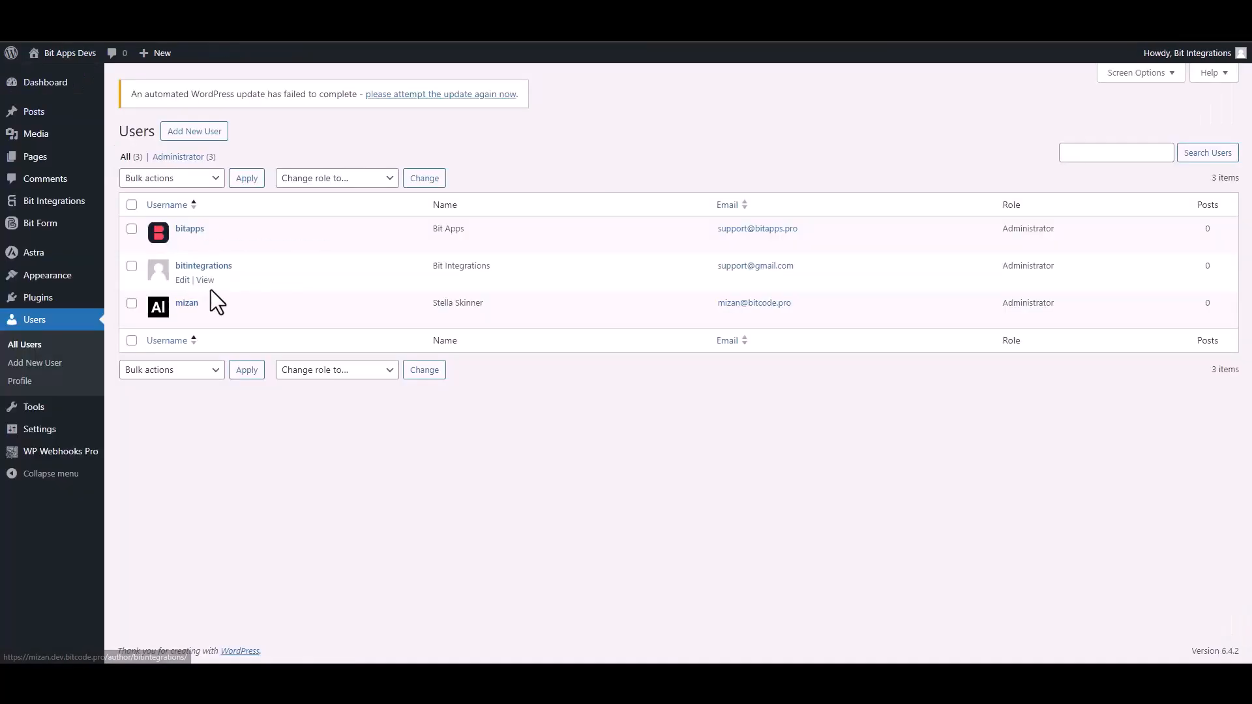